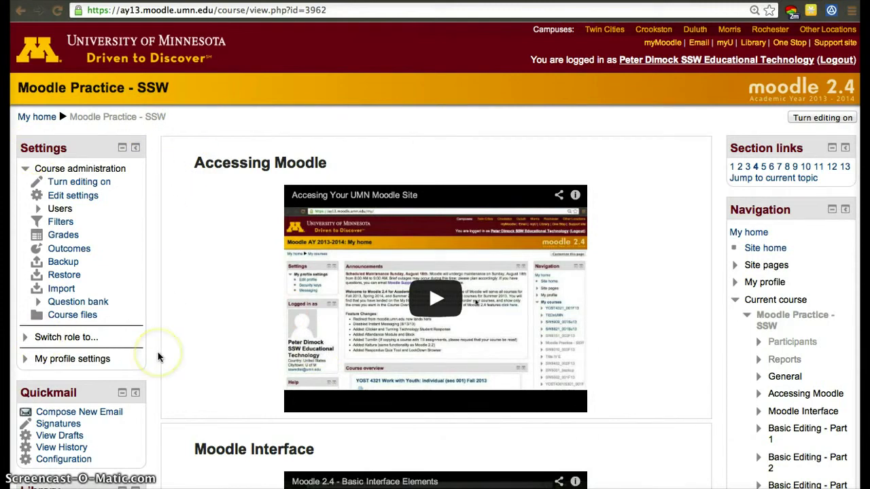
Open the settings form of the Moodle Practice - SSW course from its course administration options
{"action": "left_click", "coordinate": [26, 171]}
{"action": "left_click", "coordinate": [26, 172]}
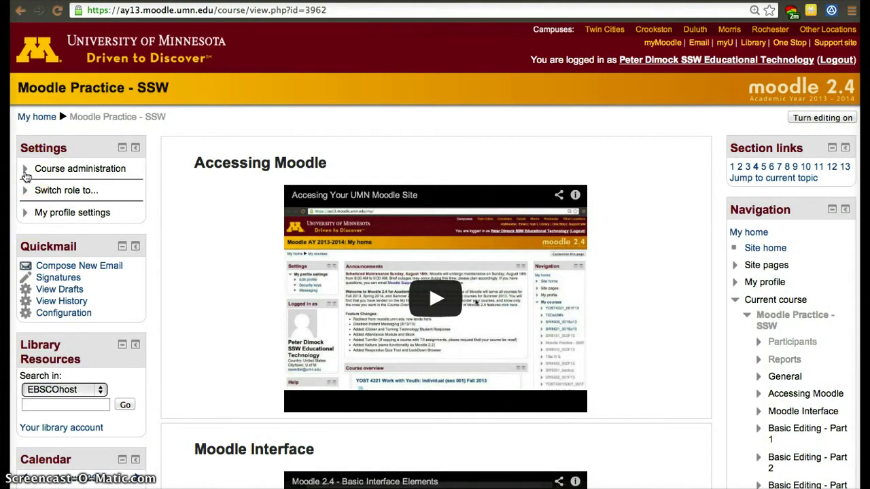
{"action": "left_click", "coordinate": [25, 172]}
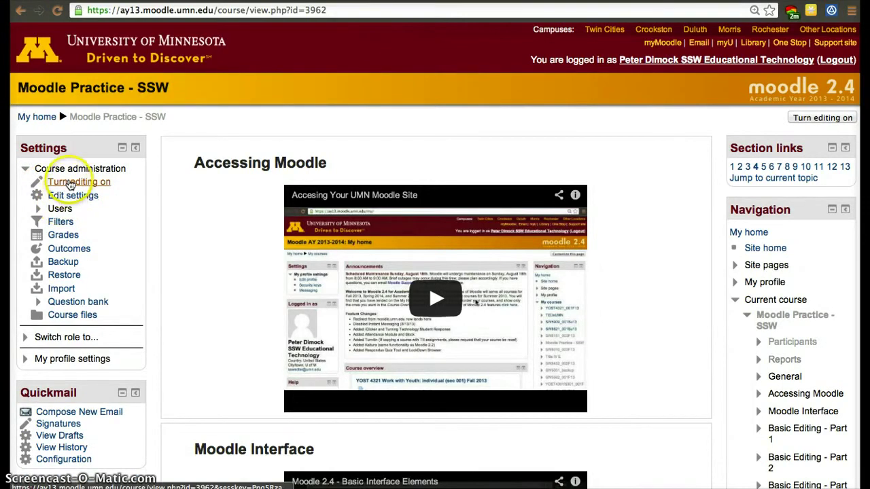
{"action": "left_click", "coordinate": [74, 196]}
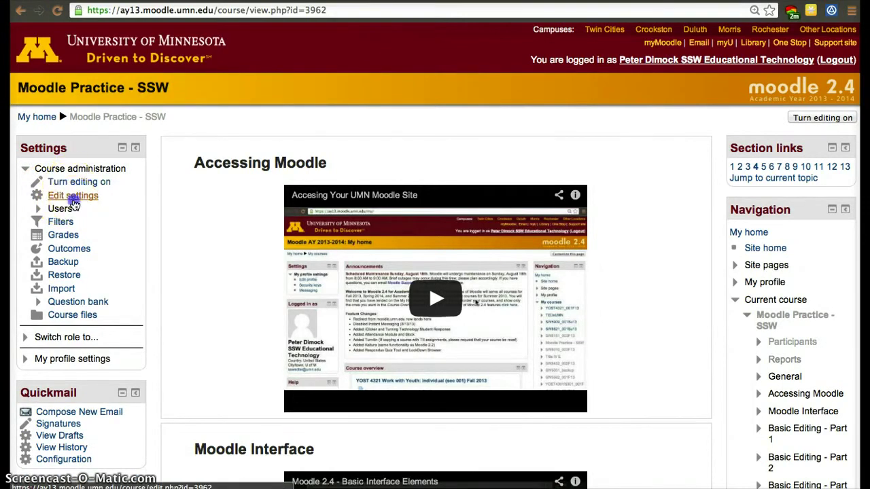
{"action": "left_click", "coordinate": [74, 198]}
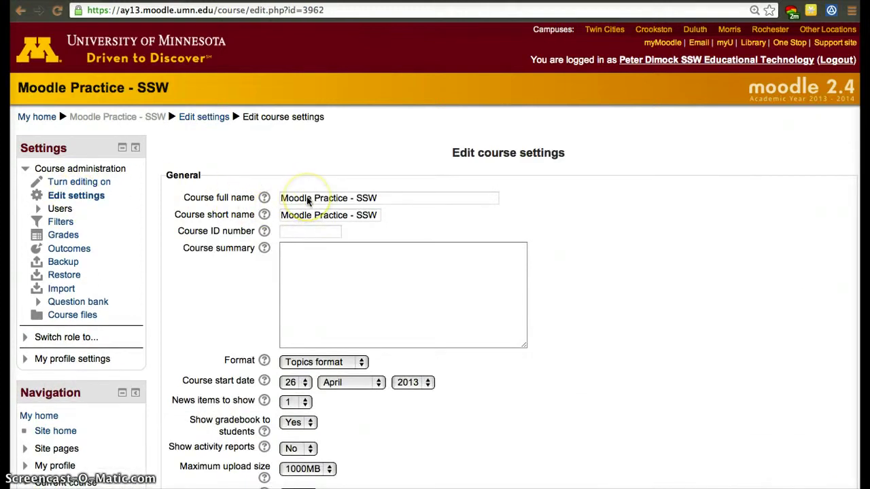
Examine the available course formats and read the help text explaining them, leaving the format as it is
{"action": "scroll", "coordinate": [369, 262], "scroll_direction": "down", "scroll_amount": 5}
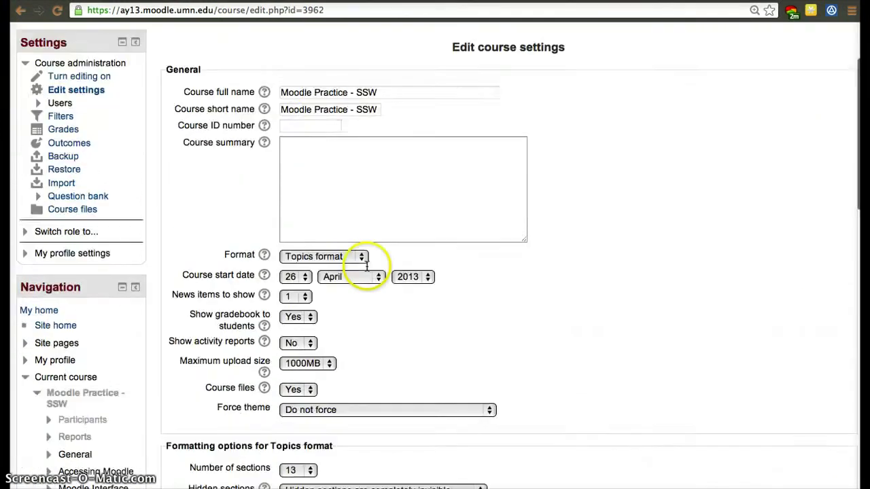
{"action": "left_click", "coordinate": [316, 176]}
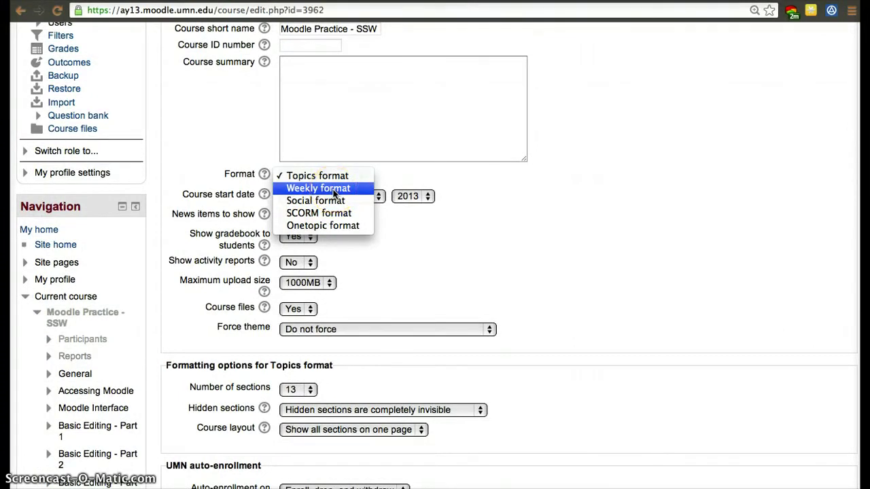
{"action": "left_click", "coordinate": [326, 178]}
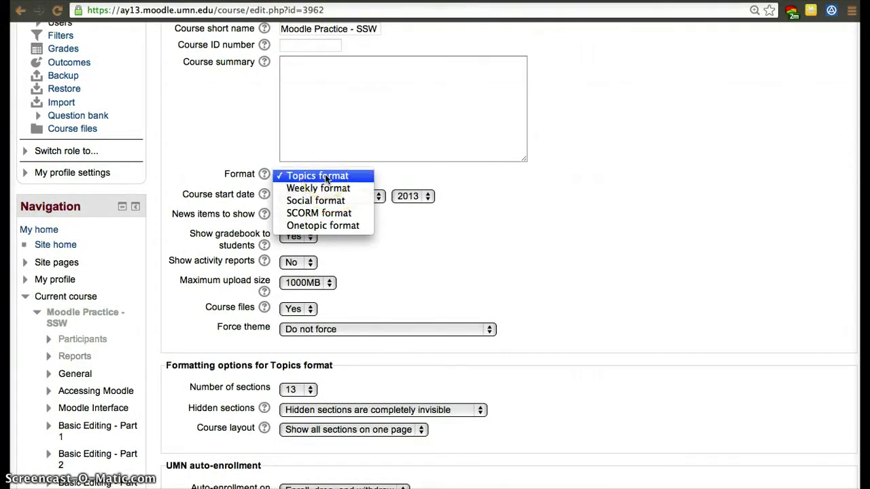
{"action": "left_click", "coordinate": [317, 229]}
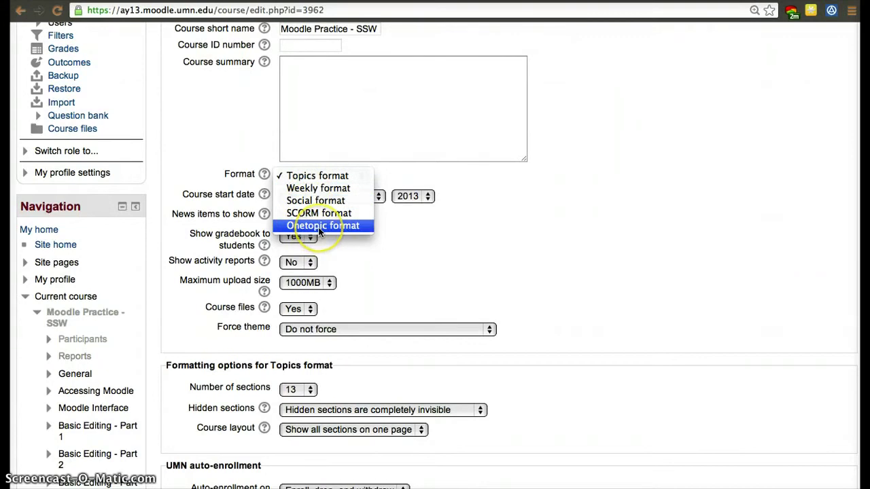
{"action": "left_click", "coordinate": [257, 177]}
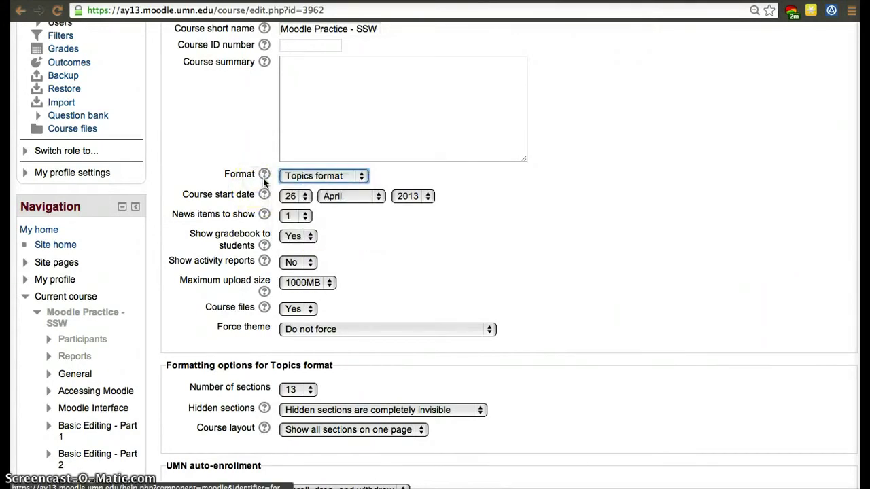
{"action": "left_click", "coordinate": [264, 176]}
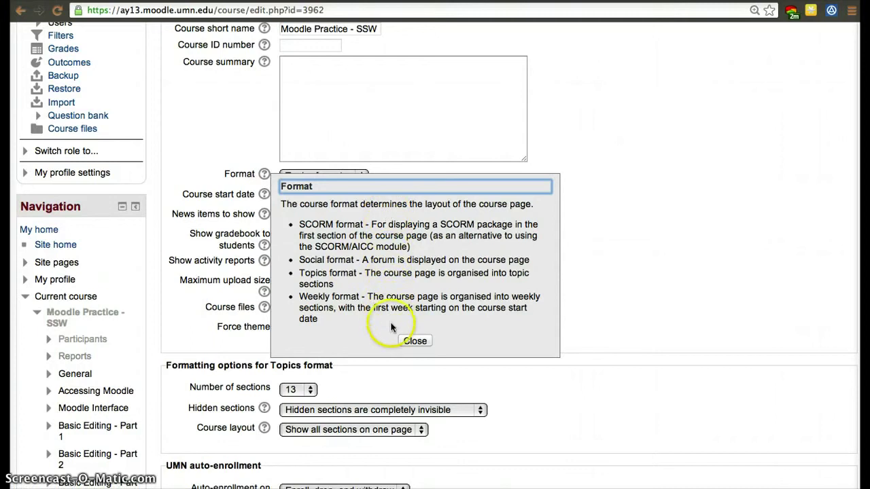
{"action": "left_click", "coordinate": [415, 341]}
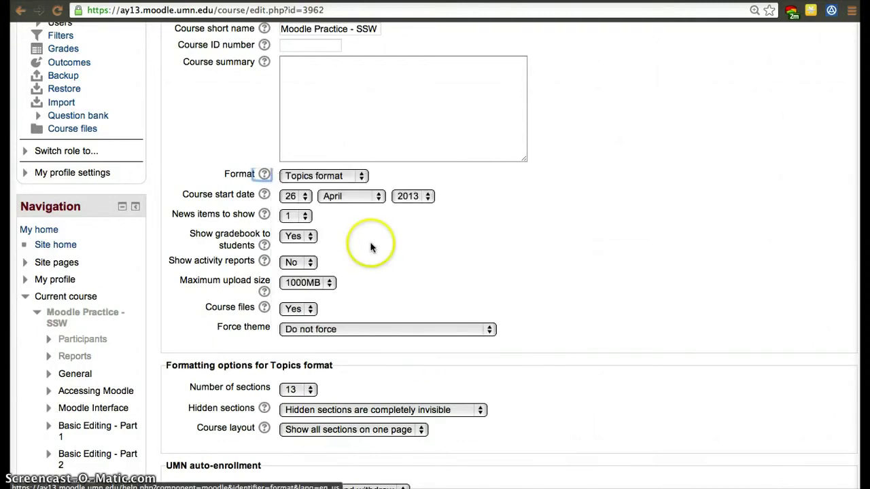
Set Show activity reports to Yes and force the College of Education and Human Development theme
{"action": "left_click", "coordinate": [295, 262]}
{"action": "left_click", "coordinate": [295, 276]}
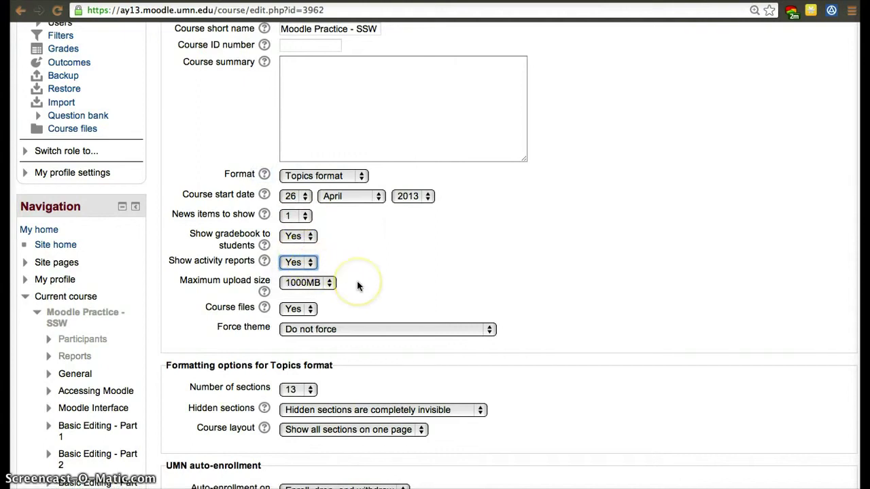
{"action": "scroll", "coordinate": [357, 285], "scroll_direction": "down", "scroll_amount": 5}
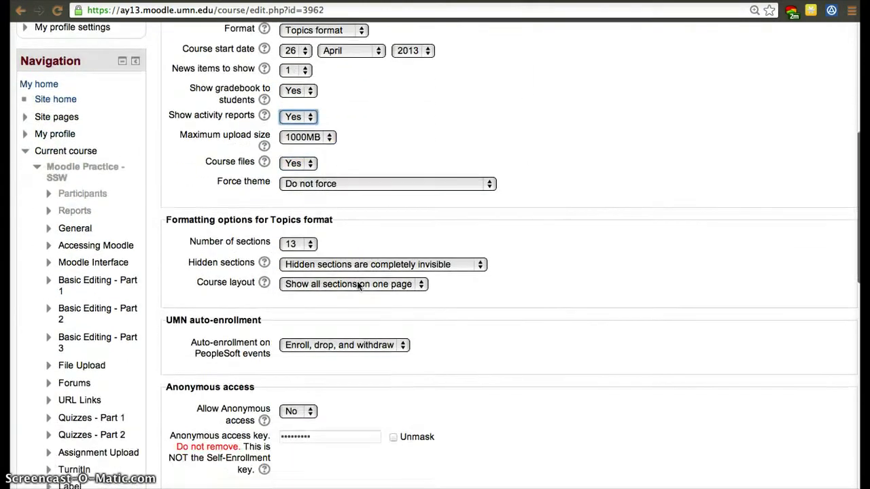
{"action": "left_click", "coordinate": [332, 185]}
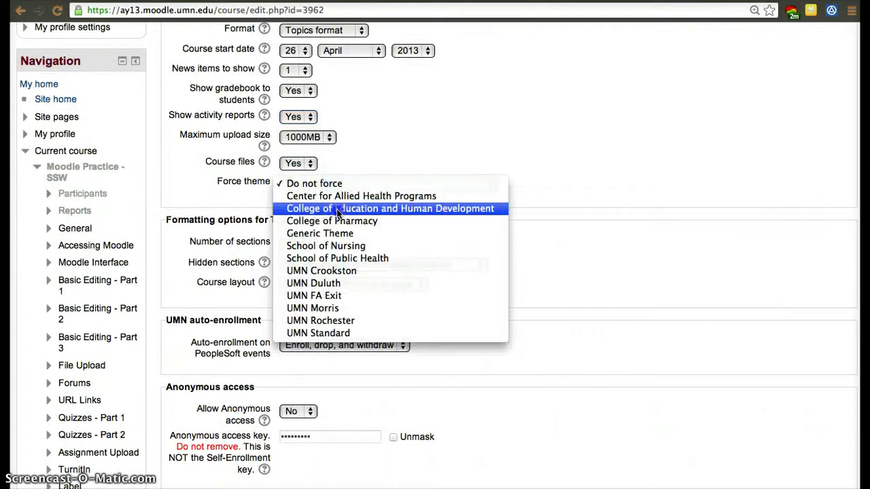
{"action": "left_click", "coordinate": [337, 209]}
Review the choices for hidden sections, auto-enrollment on PeopleSoft events and anonymous access without changing them
{"action": "scroll", "coordinate": [408, 345], "scroll_direction": "down", "scroll_amount": 2}
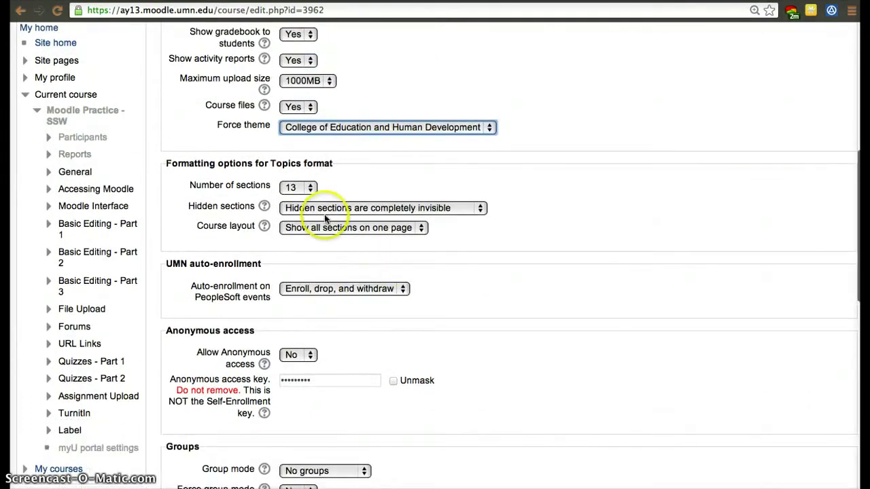
{"action": "left_click", "coordinate": [311, 191]}
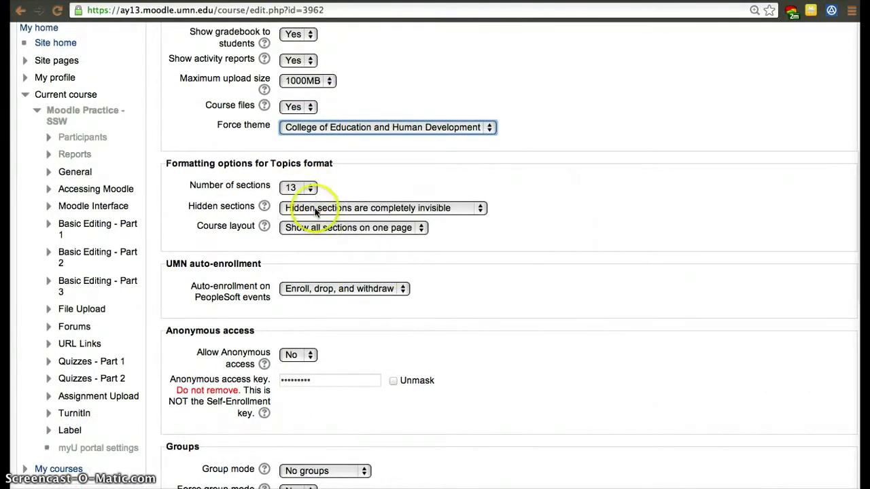
{"action": "left_click", "coordinate": [319, 208]}
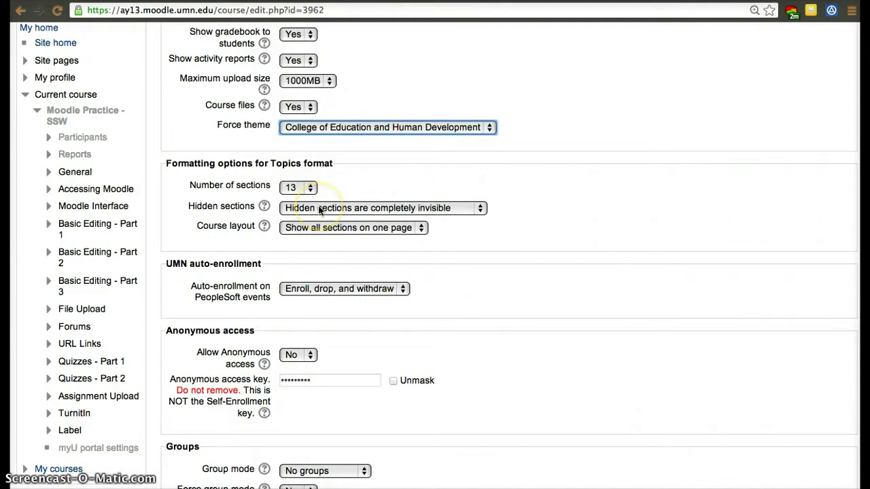
{"action": "left_click", "coordinate": [320, 209]}
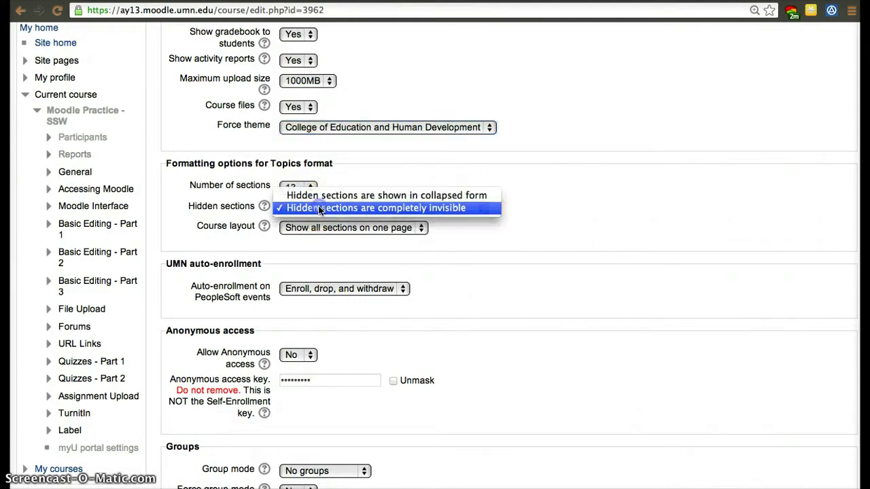
{"action": "left_click", "coordinate": [326, 228]}
{"action": "scroll", "coordinate": [363, 284], "scroll_direction": "down", "scroll_amount": 2}
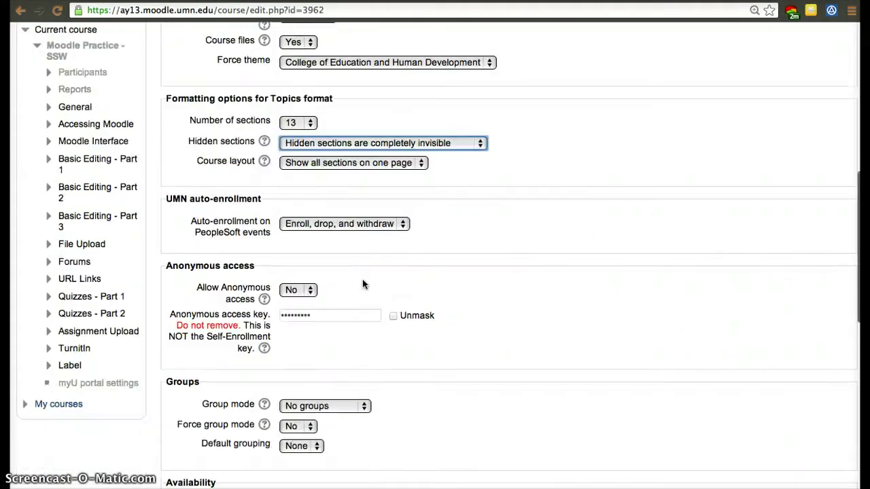
{"action": "left_click", "coordinate": [330, 225]}
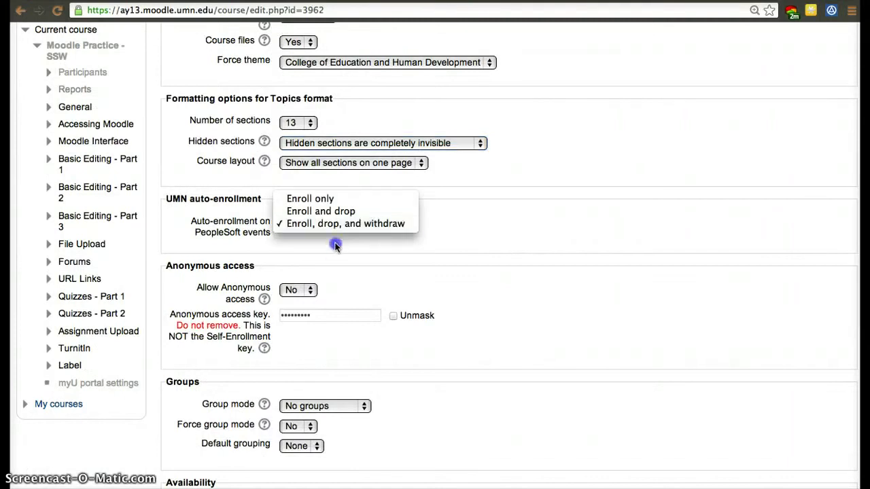
{"action": "left_click", "coordinate": [334, 254]}
{"action": "scroll", "coordinate": [334, 257], "scroll_direction": "down", "scroll_amount": 2}
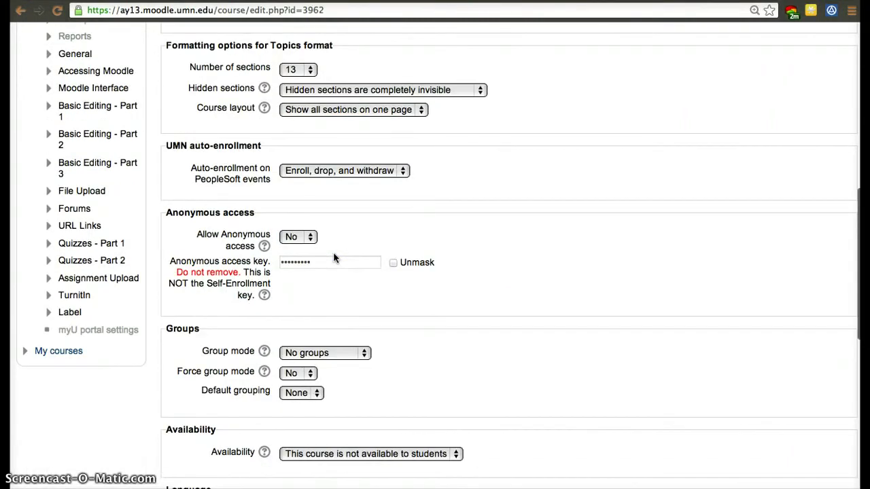
{"action": "left_click", "coordinate": [300, 236]}
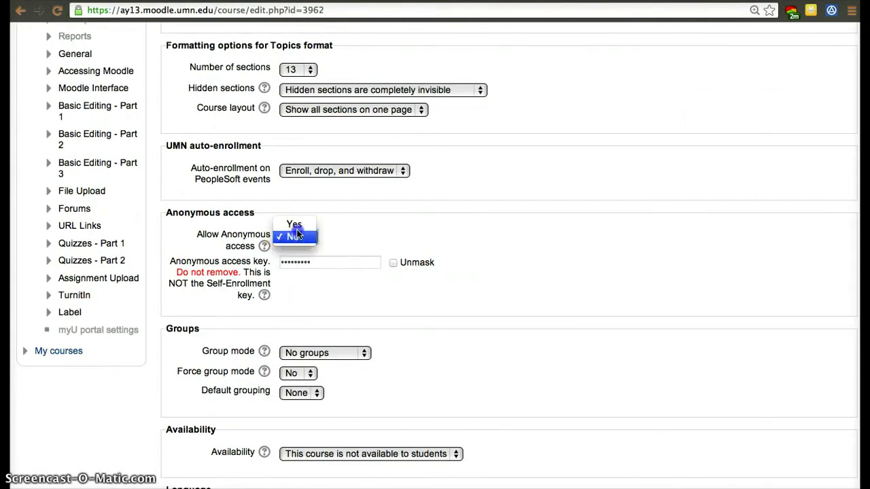
{"action": "left_click", "coordinate": [361, 273]}
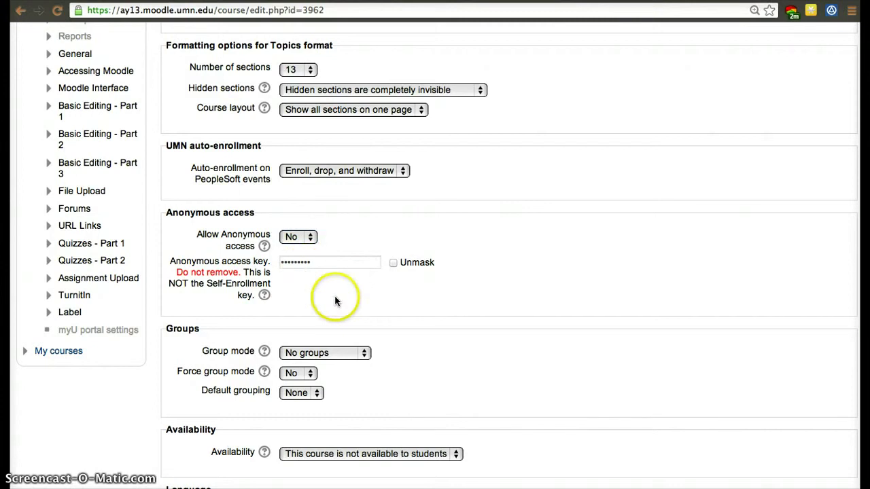
Set the course availability to "This course is available to students"
{"action": "scroll", "coordinate": [340, 293], "scroll_direction": "down", "scroll_amount": 5}
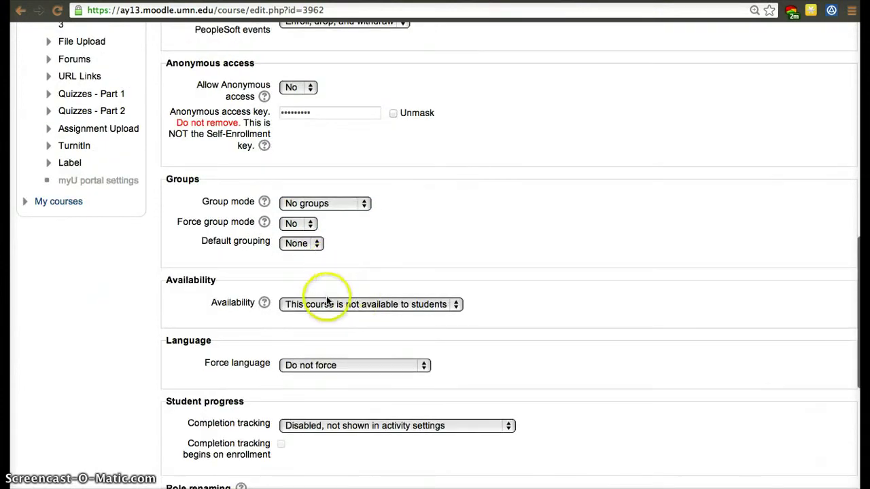
{"action": "scroll", "coordinate": [326, 292], "scroll_direction": "down", "scroll_amount": 2}
{"action": "scroll", "coordinate": [327, 299], "scroll_direction": "down", "scroll_amount": 1}
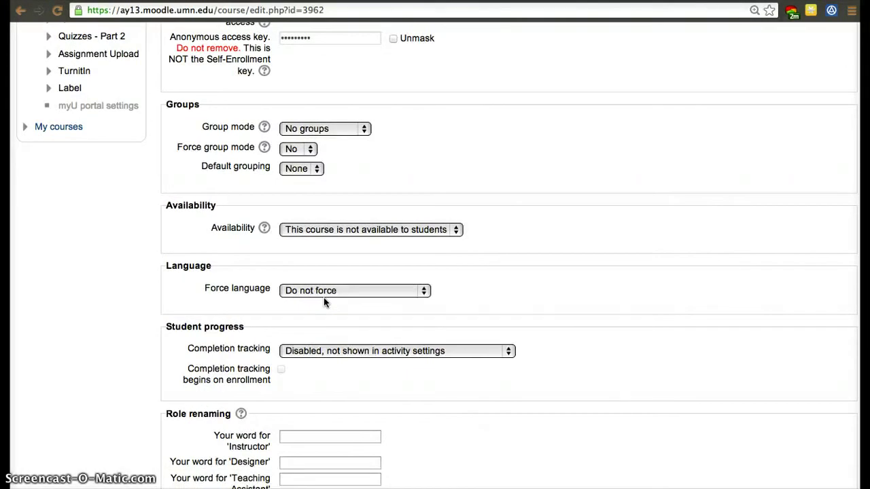
{"action": "left_click", "coordinate": [302, 231]}
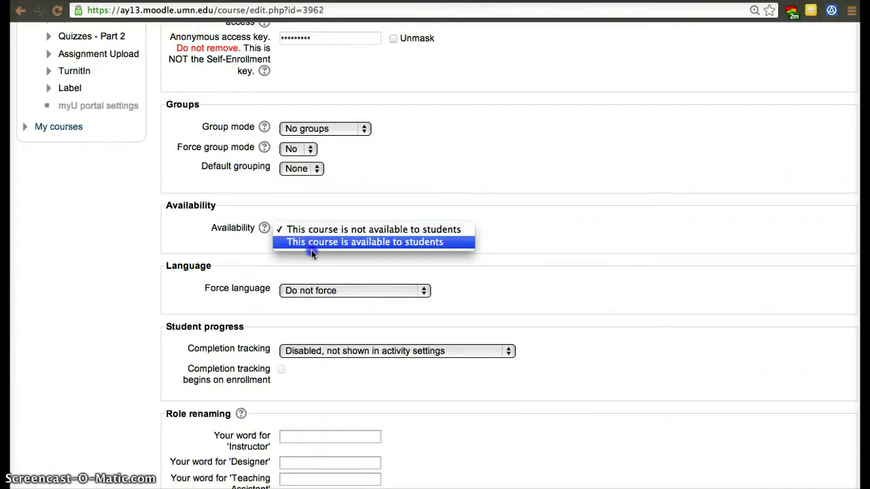
{"action": "left_click", "coordinate": [311, 242]}
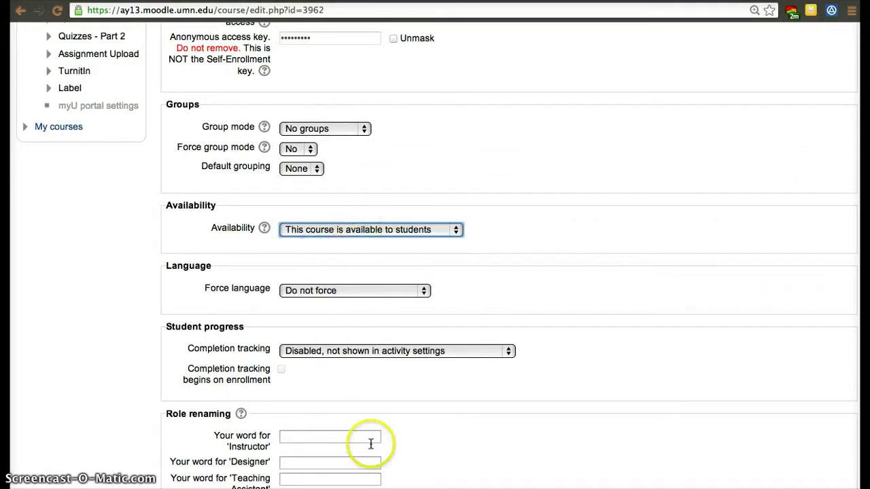
Save the edited course settings
{"action": "scroll", "coordinate": [367, 446], "scroll_direction": "up", "scroll_amount": 10}
{"action": "scroll", "coordinate": [371, 443], "scroll_direction": "up", "scroll_amount": 3}
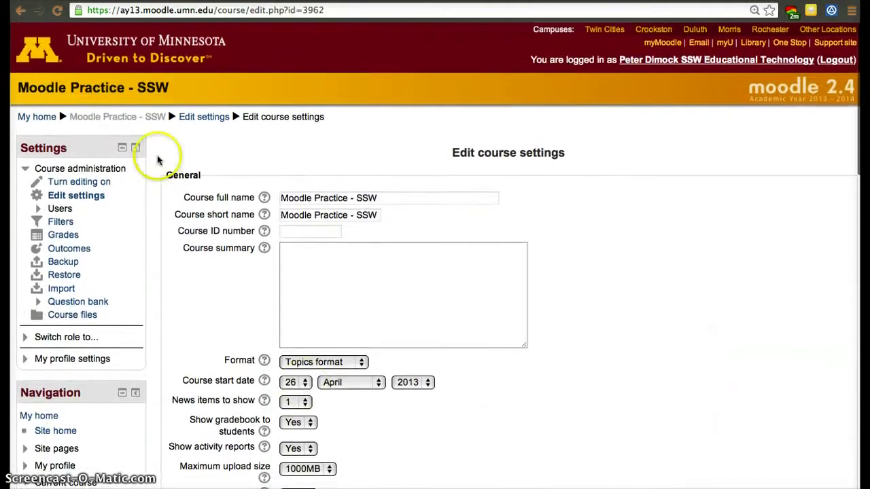
{"action": "scroll", "coordinate": [208, 285], "scroll_direction": "down", "scroll_amount": 20}
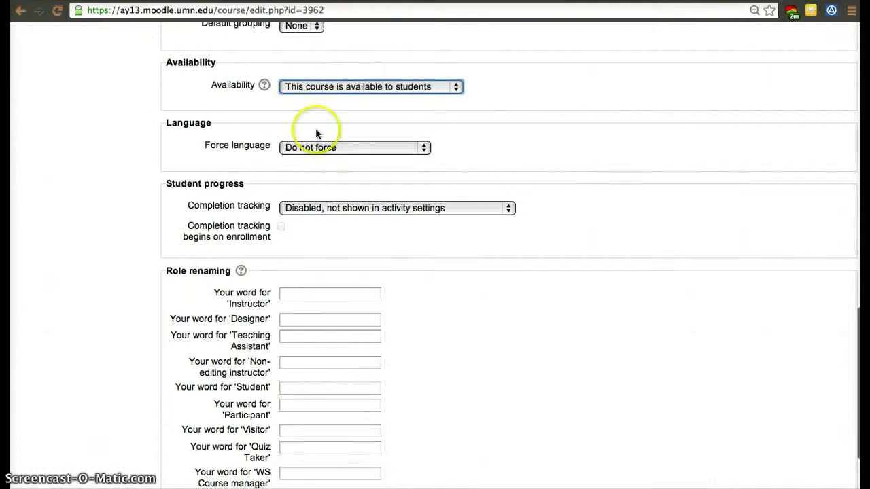
{"action": "scroll", "coordinate": [356, 208], "scroll_direction": "down", "scroll_amount": 3}
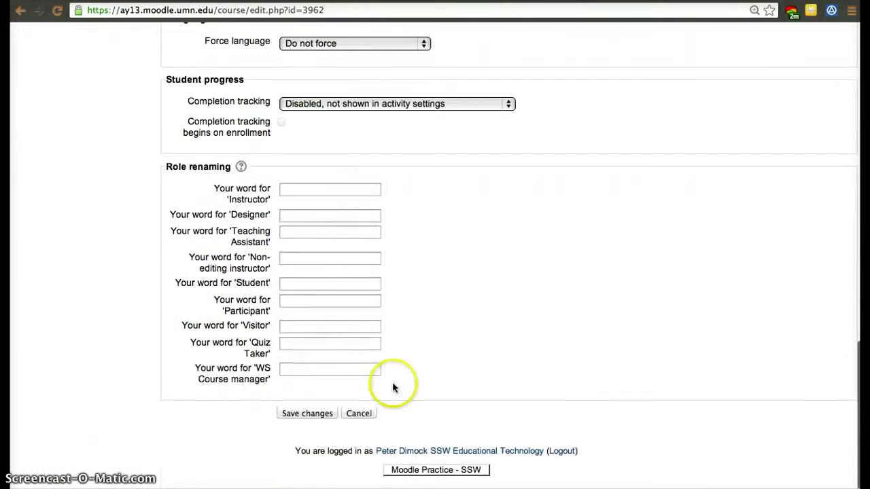
{"action": "left_click", "coordinate": [307, 414]}
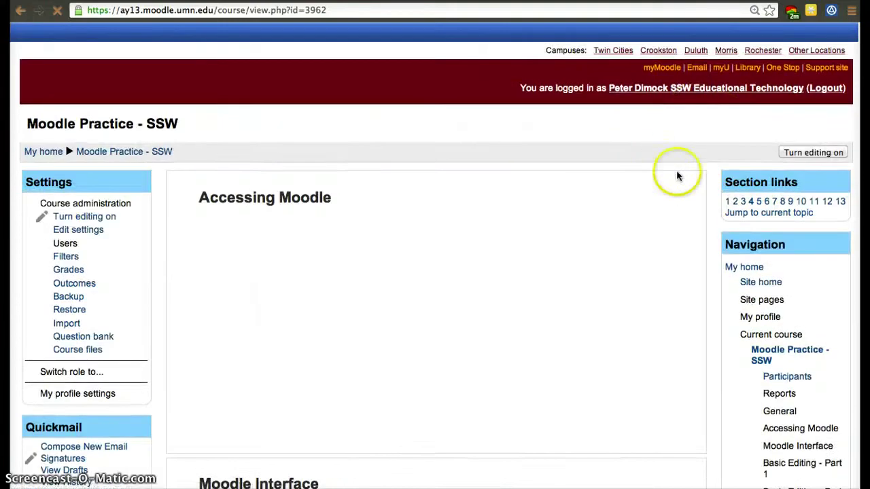
Decline LastPass's offer to remember the password for now
{"action": "scroll", "coordinate": [665, 219], "scroll_direction": "down", "scroll_amount": 2}
{"action": "left_click", "coordinate": [807, 33]}
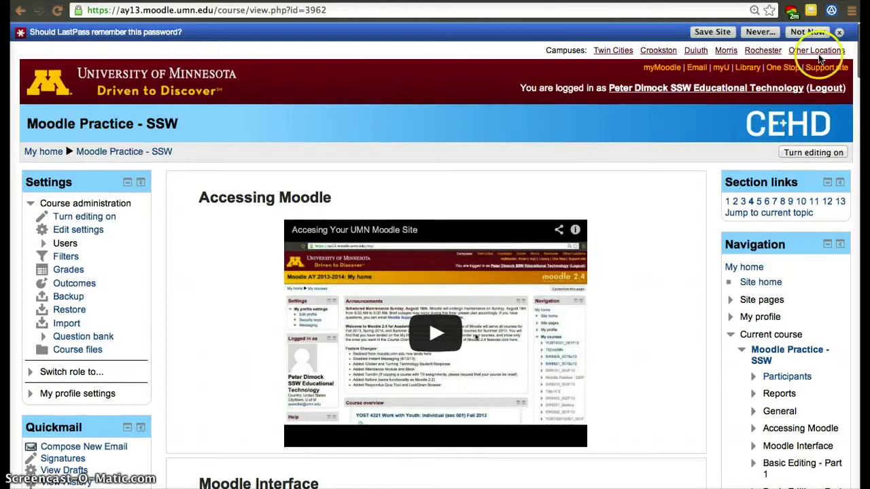
{"action": "left_click", "coordinate": [812, 38]}
Look over the rethemed course page and expand the Users group under Course administration
{"action": "scroll", "coordinate": [679, 272], "scroll_direction": "down", "scroll_amount": 3}
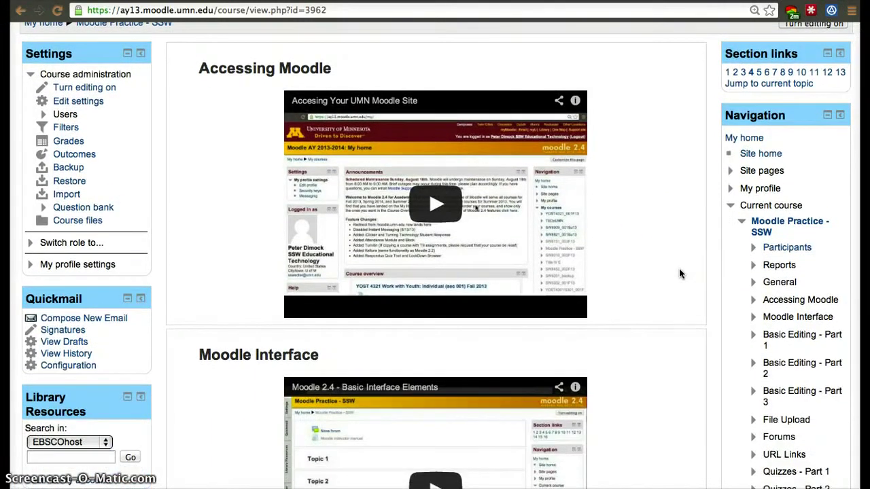
{"action": "scroll", "coordinate": [680, 274], "scroll_direction": "up", "scroll_amount": 3}
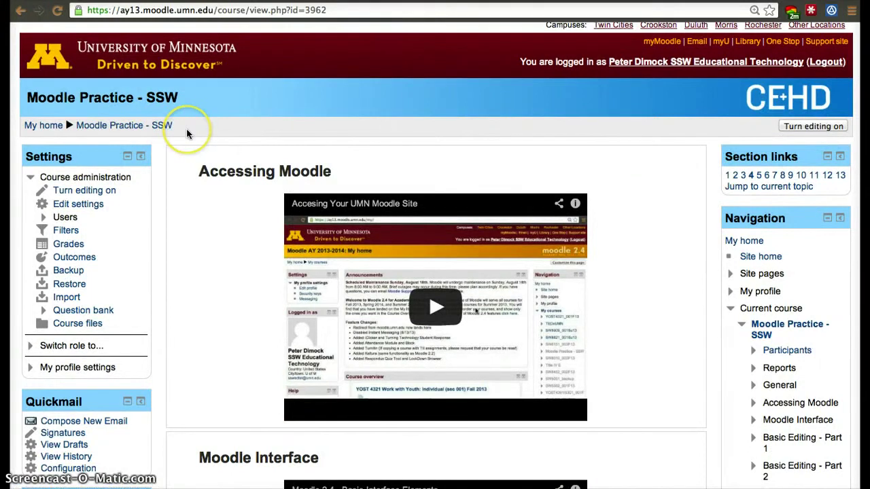
{"action": "left_click", "coordinate": [43, 219]}
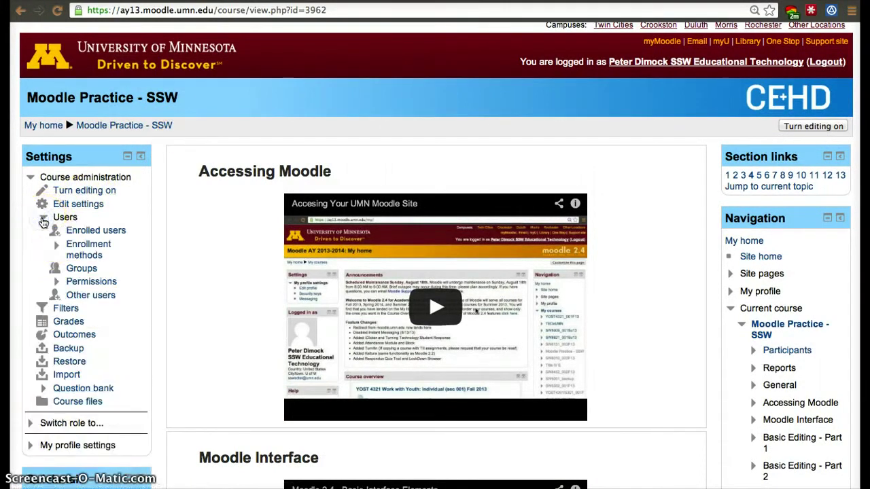
Open the course's enrolled users list and bring up the Enroll users window with Student as the assigned role
{"action": "left_click", "coordinate": [77, 253]}
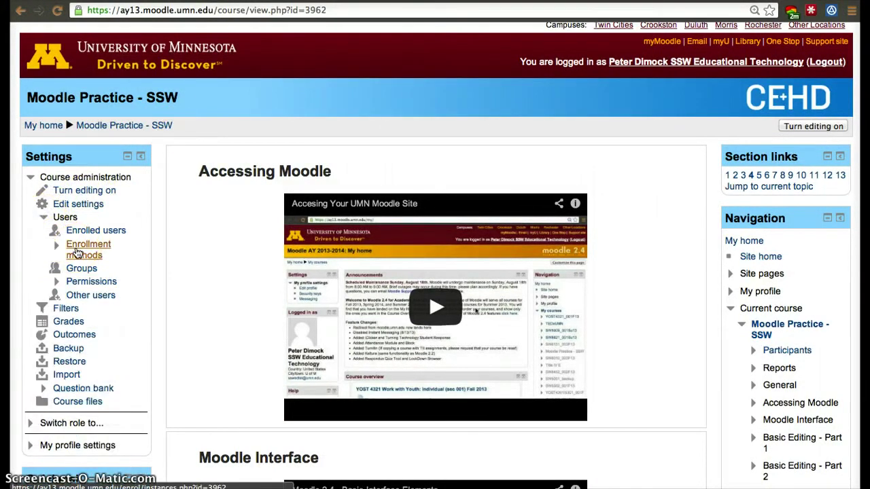
{"action": "left_click", "coordinate": [88, 237]}
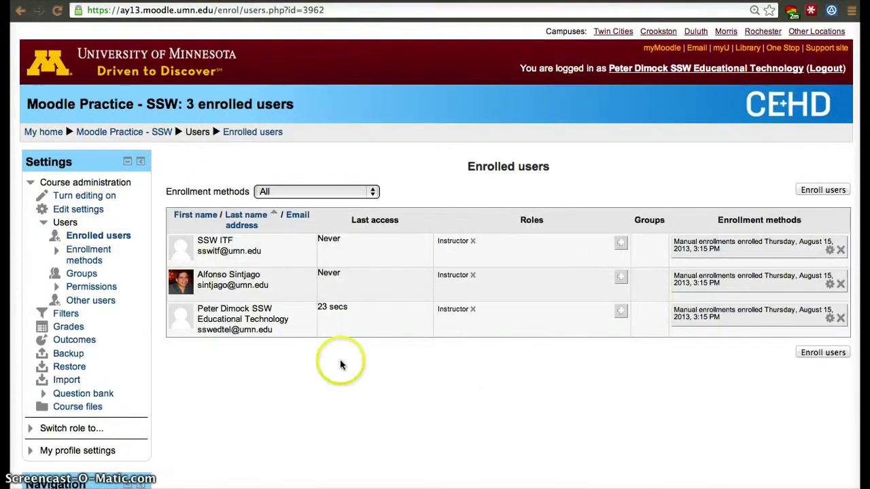
{"action": "left_click", "coordinate": [805, 191]}
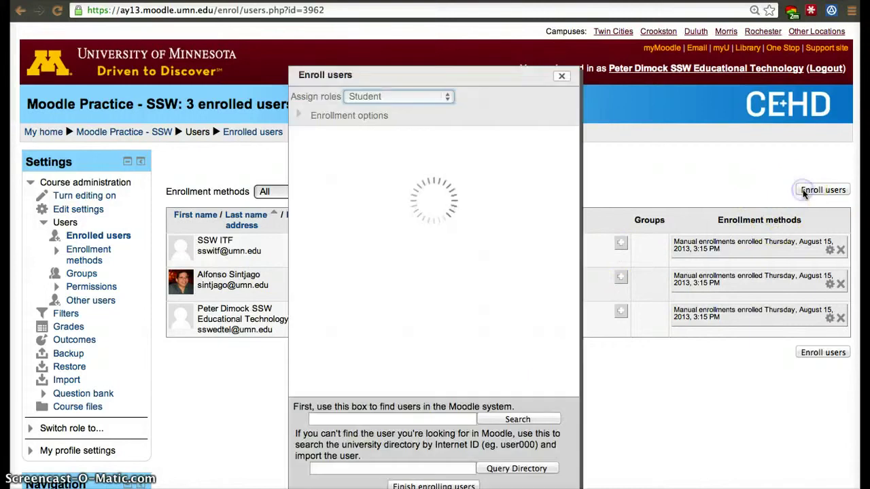
{"action": "left_click", "coordinate": [666, 197]}
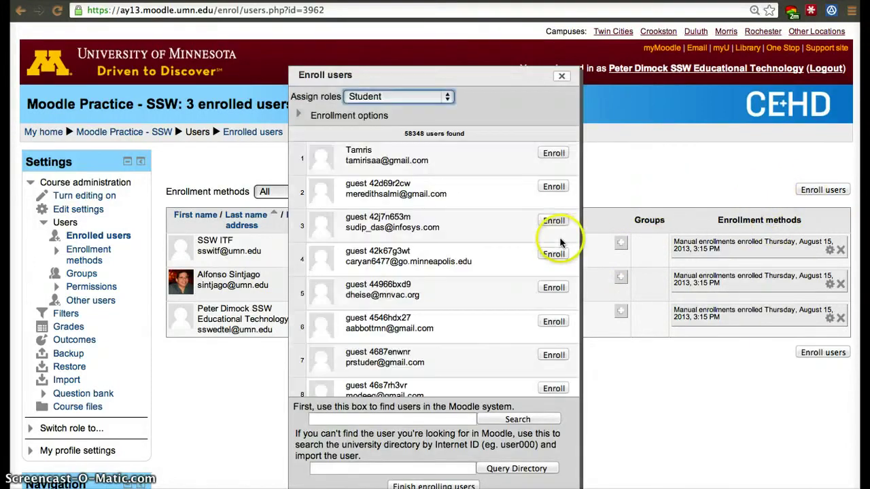
{"action": "left_click", "coordinate": [393, 100]}
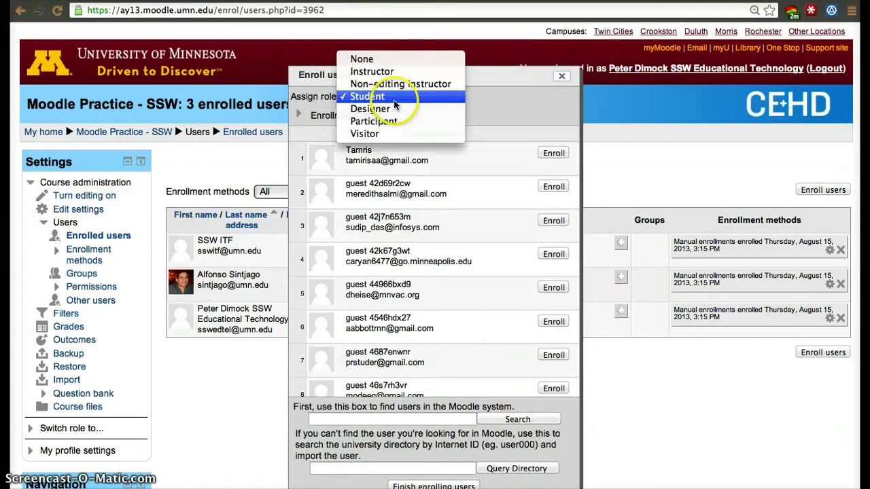
{"action": "left_click", "coordinate": [393, 98]}
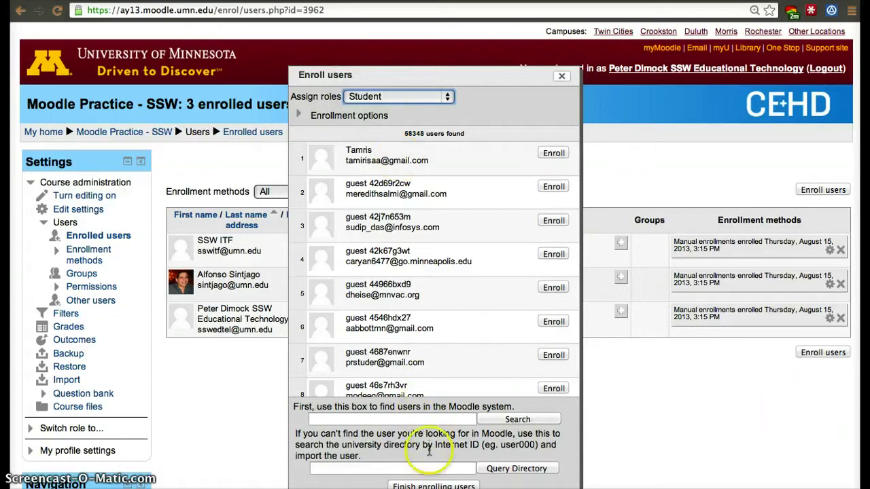
Search the Moodle system by the person's surname and enroll the first matching account as Instructor
{"action": "left_click", "coordinate": [413, 420]}
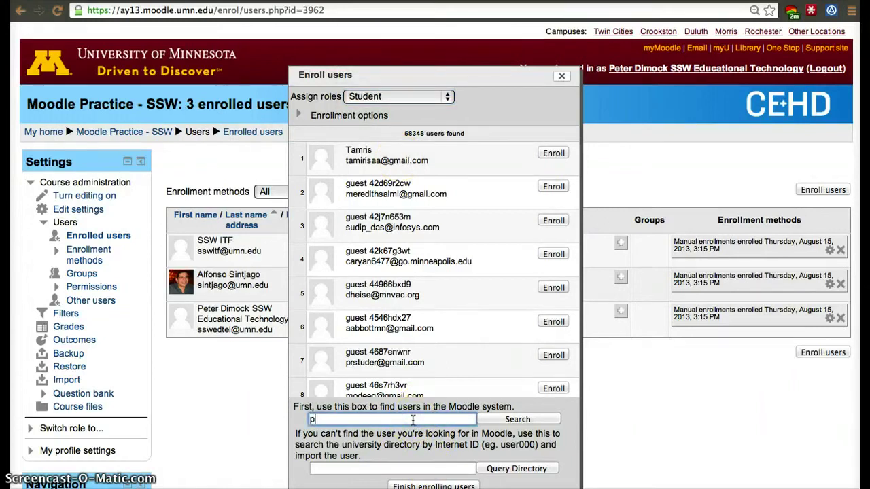
{"action": "type", "text": "dimock"}
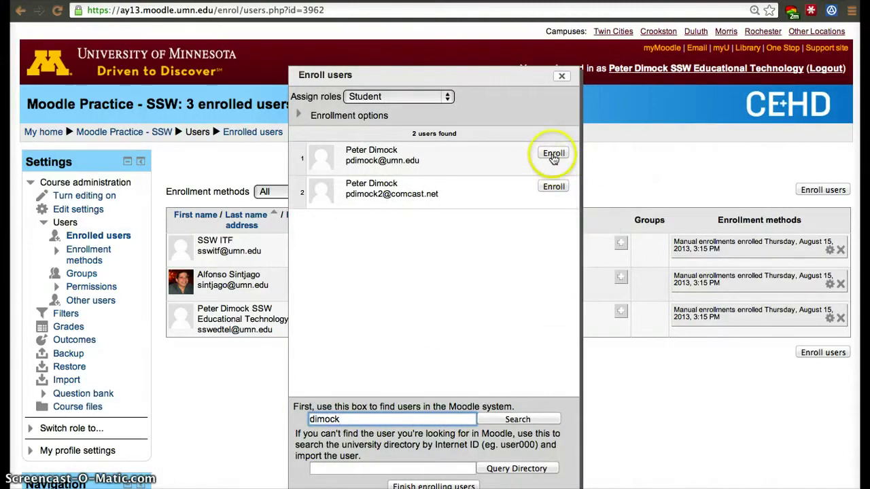
{"action": "left_click", "coordinate": [445, 92]}
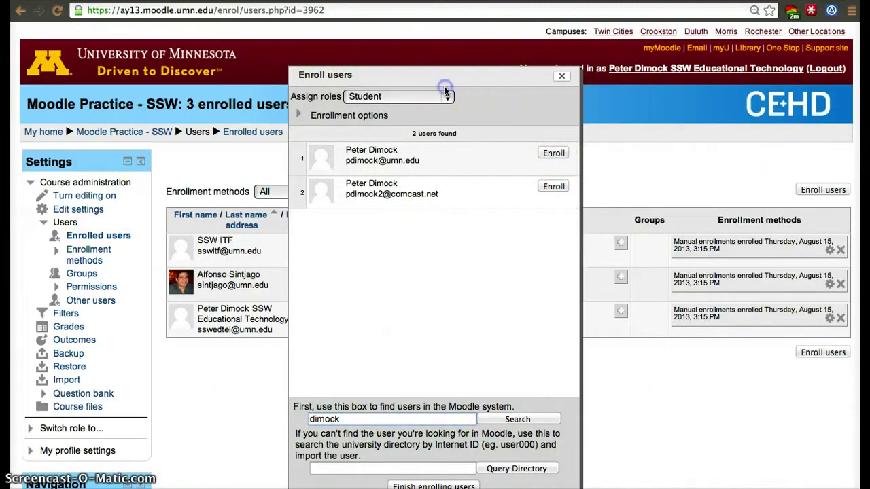
{"action": "left_click", "coordinate": [447, 99]}
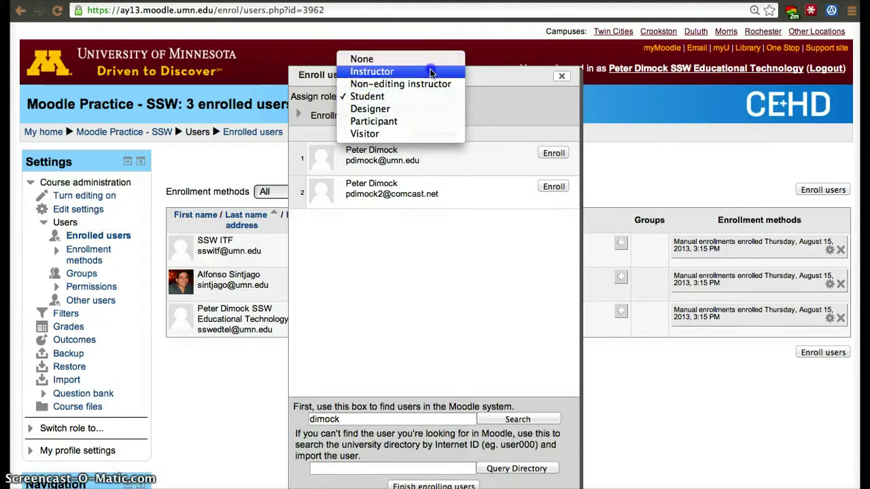
{"action": "left_click", "coordinate": [430, 71]}
{"action": "left_click", "coordinate": [554, 157]}
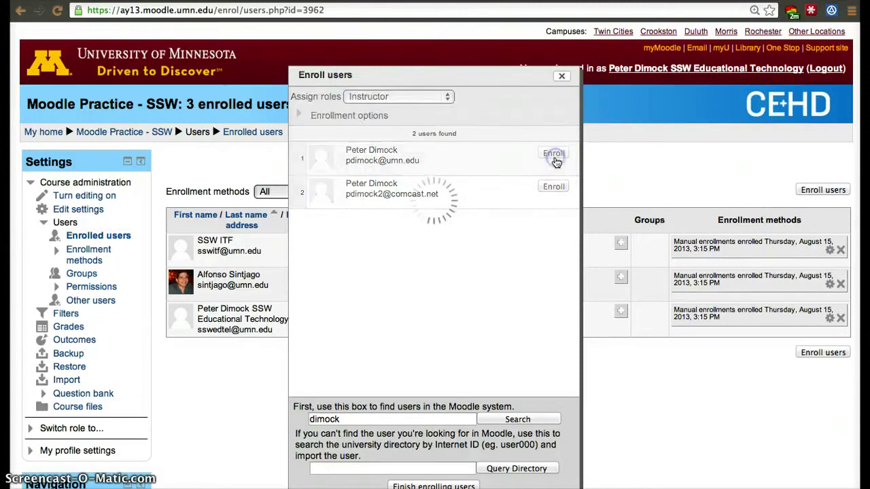
Enroll the second matching account in the course as Student
{"action": "left_click", "coordinate": [442, 97]}
{"action": "left_click", "coordinate": [439, 123]}
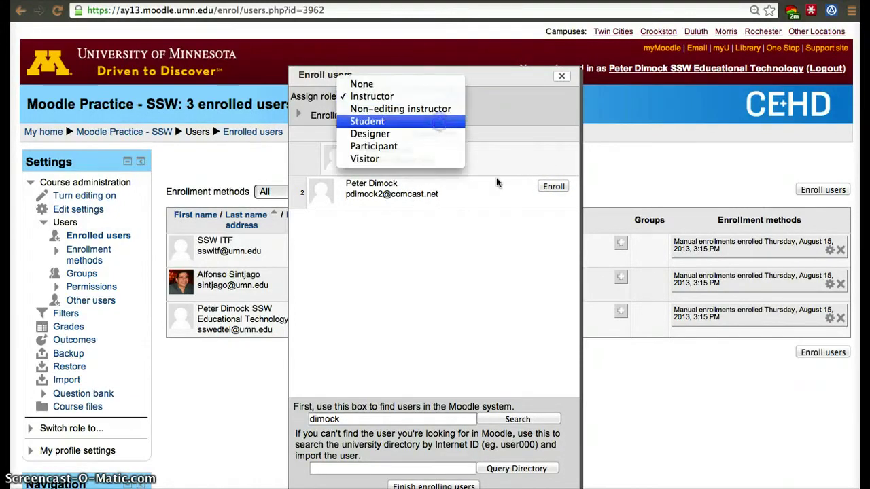
{"action": "left_click", "coordinate": [555, 188]}
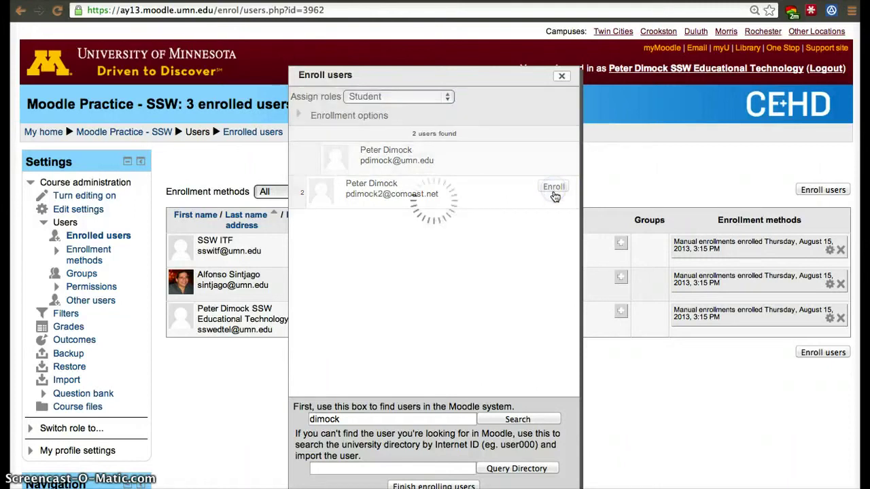
Look over the role choices and enrollment options, and close the Enroll users window
{"action": "left_click", "coordinate": [434, 82]}
{"action": "left_click", "coordinate": [416, 96]}
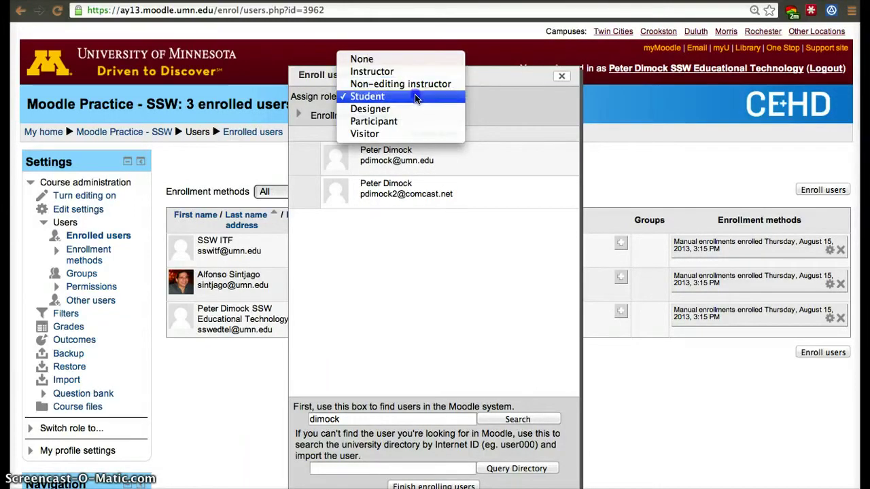
{"action": "left_click", "coordinate": [416, 94]}
{"action": "left_click", "coordinate": [506, 113]}
{"action": "left_click", "coordinate": [563, 80]}
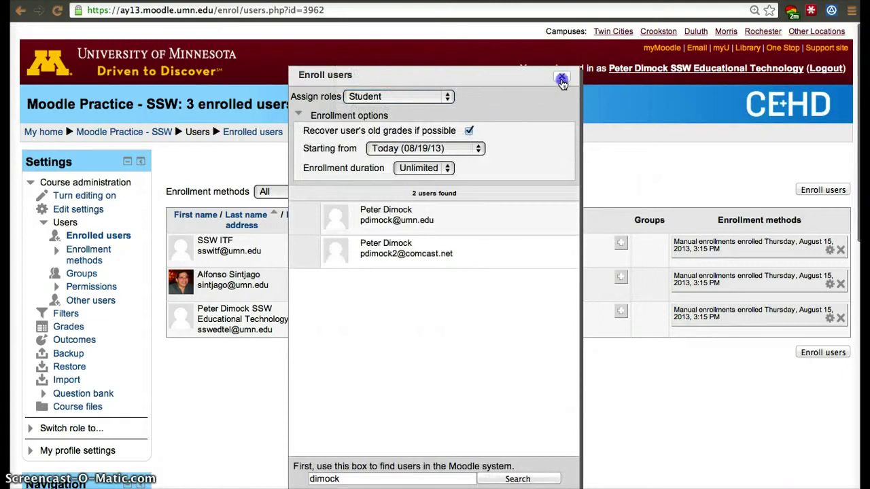
{"action": "left_click", "coordinate": [439, 95]}
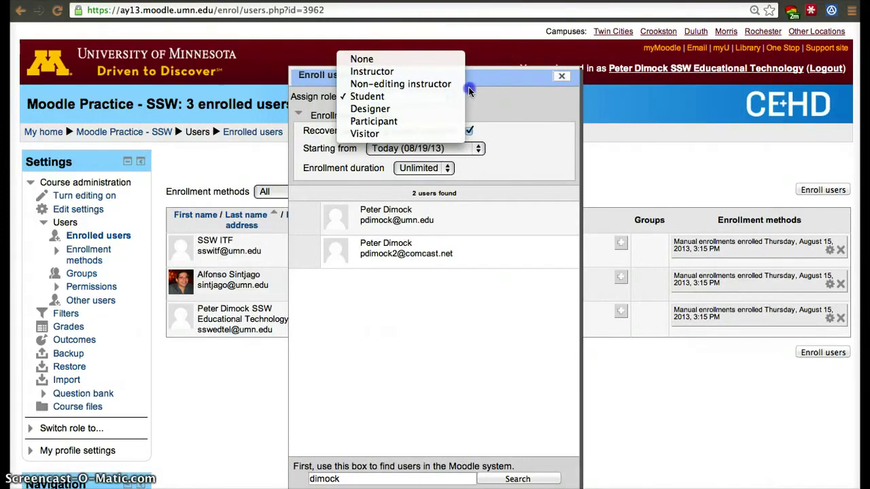
{"action": "left_click", "coordinate": [523, 85]}
{"action": "left_click", "coordinate": [560, 79]}
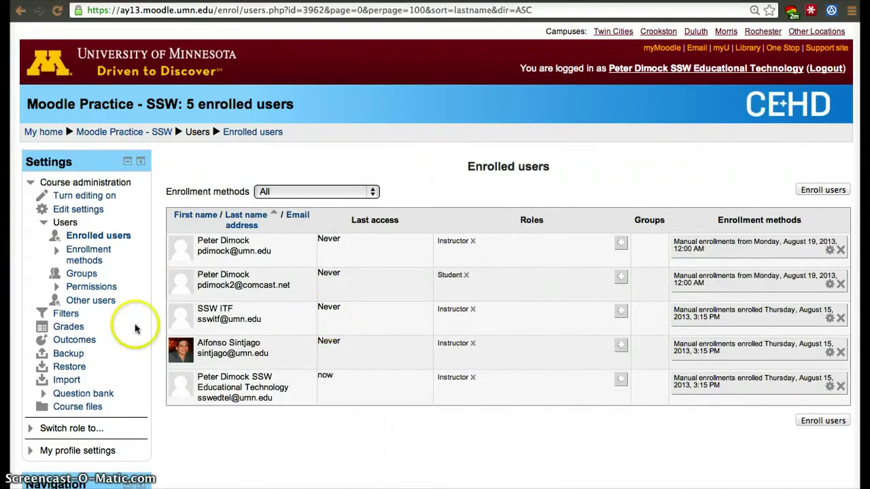
Look over the course's enrollment methods, including UMN auto-enrollment, and the group management page
{"action": "left_click", "coordinate": [72, 258]}
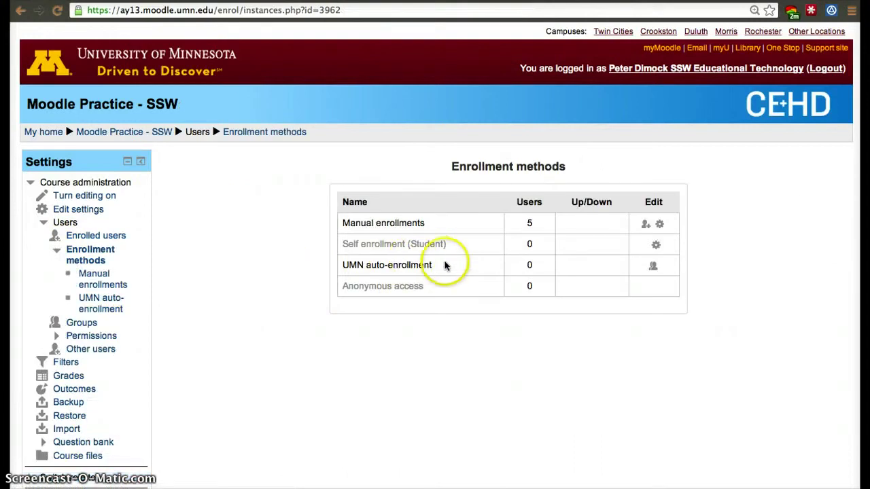
{"action": "left_click", "coordinate": [652, 269]}
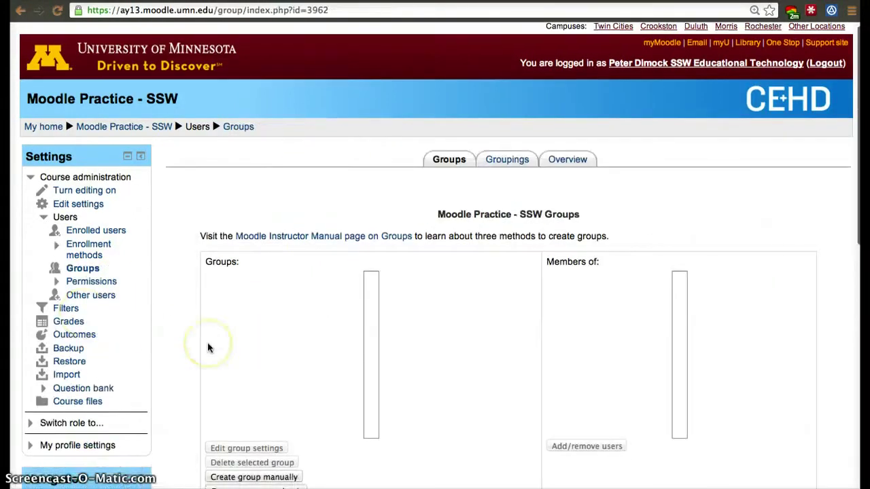
{"action": "scroll", "coordinate": [208, 345], "scroll_direction": "down", "scroll_amount": 2}
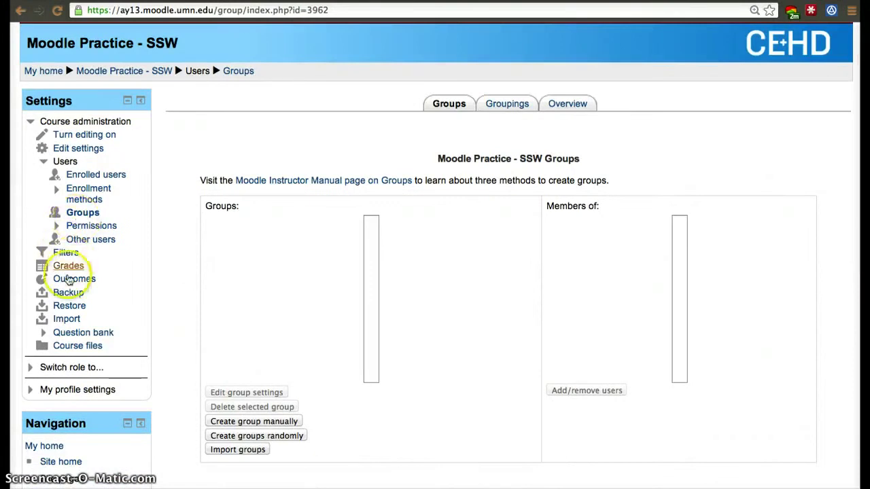
Review the course's filter settings and the grader report, continuing to the grade letters
{"action": "left_click", "coordinate": [61, 257]}
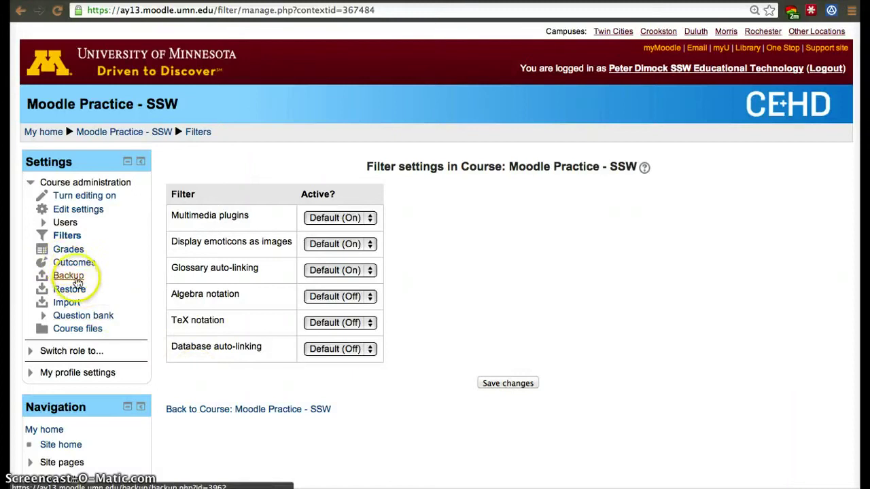
{"action": "left_click", "coordinate": [69, 250]}
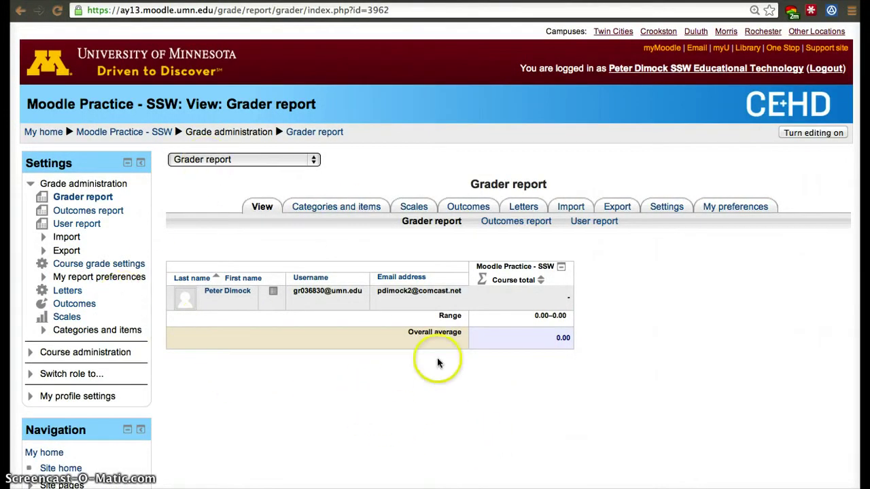
{"action": "left_click", "coordinate": [76, 293]}
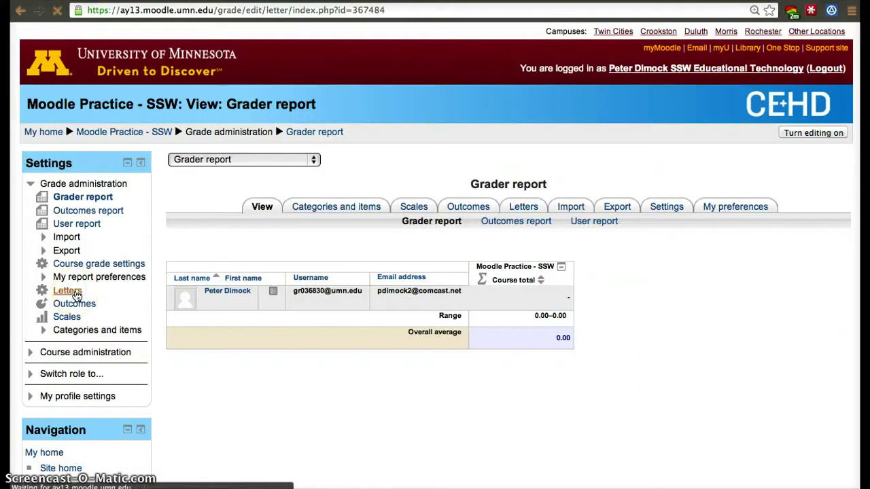
Return to the course page and review the outcomes used in the course and the available standard outcomes
{"action": "left_click", "coordinate": [106, 138]}
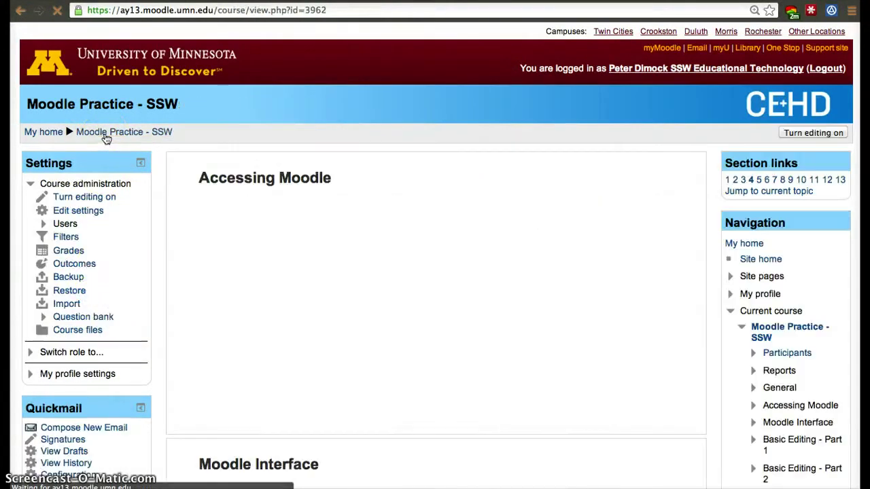
{"action": "left_click", "coordinate": [72, 268]}
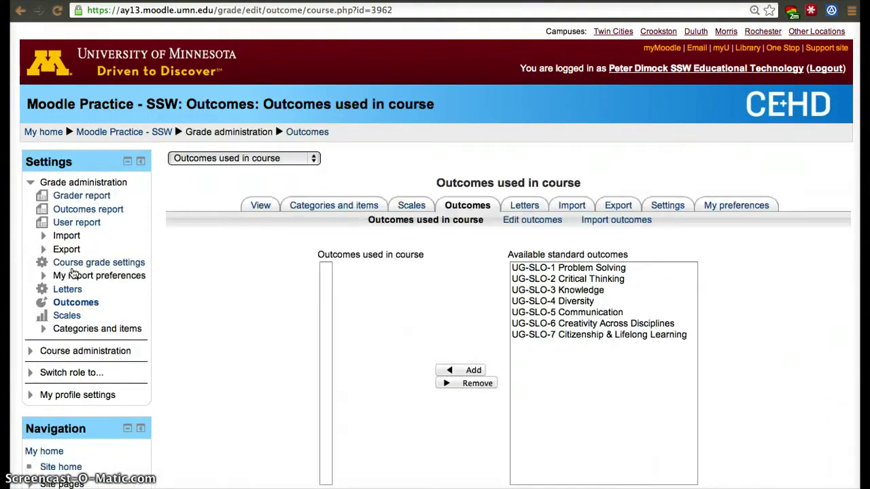
{"action": "scroll", "coordinate": [245, 398], "scroll_direction": "down", "scroll_amount": 2}
{"action": "scroll", "coordinate": [252, 401], "scroll_direction": "up", "scroll_amount": 2}
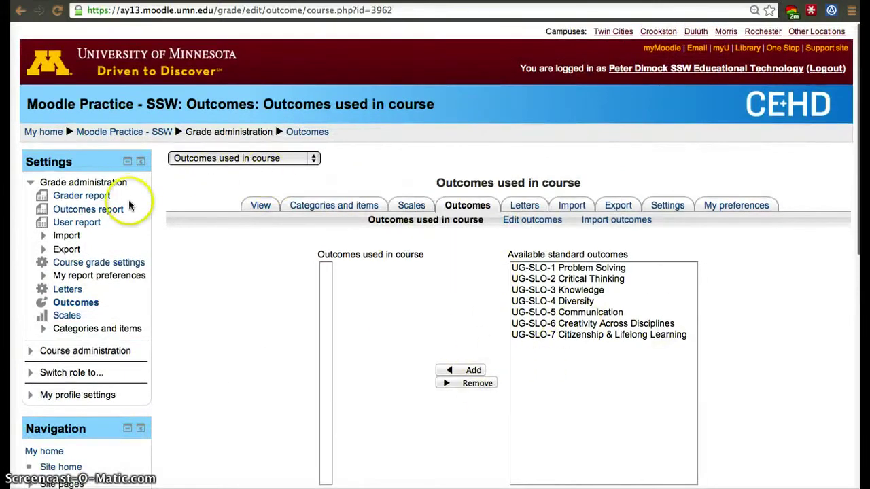
Start a backup of the Moodle Practice - SSW course with enrolled users excluded from the initial settings
{"action": "left_click", "coordinate": [102, 134]}
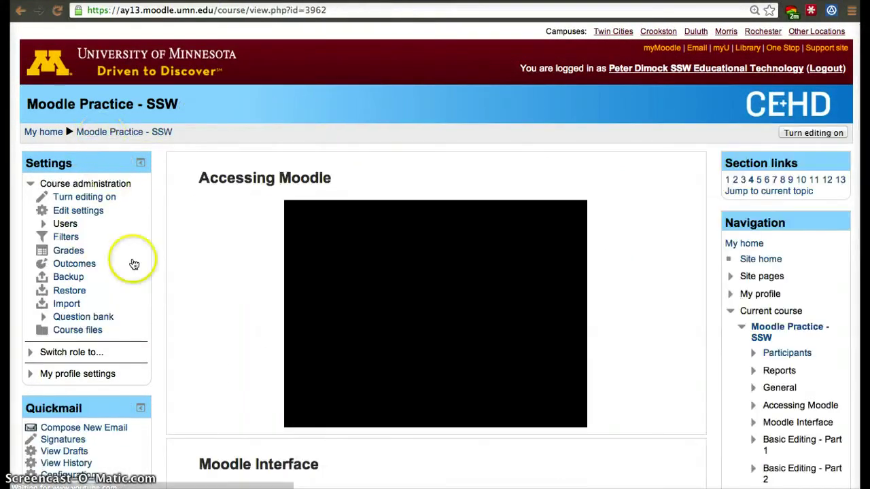
{"action": "scroll", "coordinate": [60, 270], "scroll_direction": "down", "scroll_amount": 1}
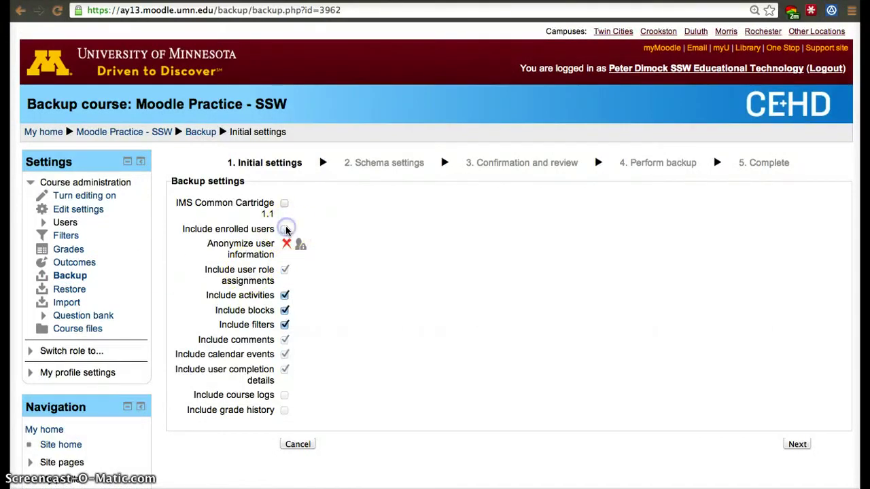
{"action": "left_click", "coordinate": [798, 444]}
Keep all course sections included in the backup schema, review the summary and perform the backup
{"action": "scroll", "coordinate": [802, 448], "scroll_direction": "down", "scroll_amount": 1}
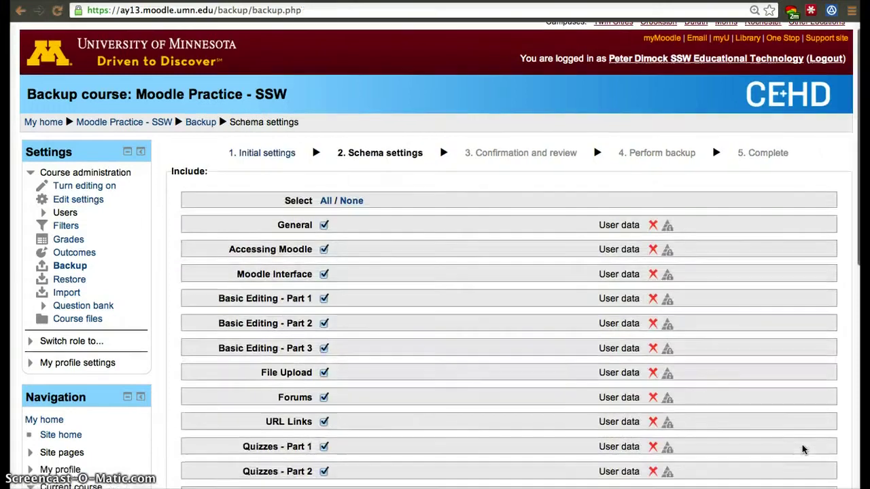
{"action": "scroll", "coordinate": [802, 444], "scroll_direction": "down", "scroll_amount": 10}
{"action": "left_click", "coordinate": [794, 347]}
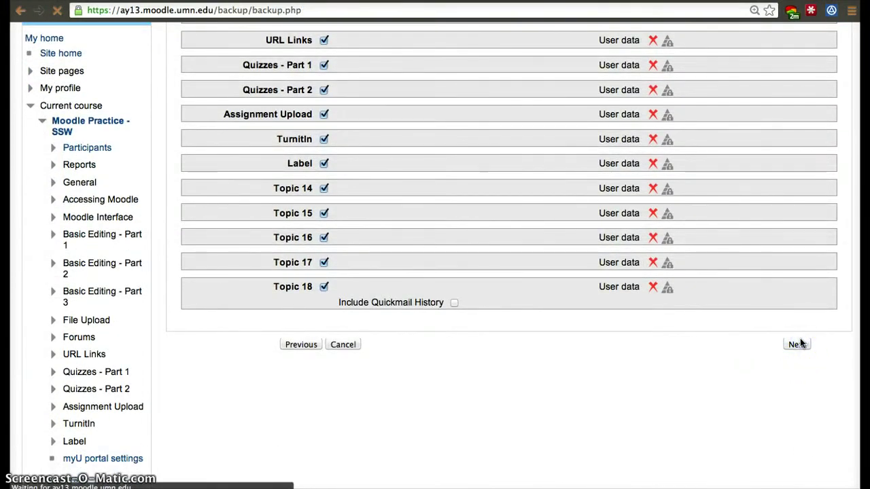
{"action": "scroll", "coordinate": [796, 405], "scroll_direction": "down", "scroll_amount": 10}
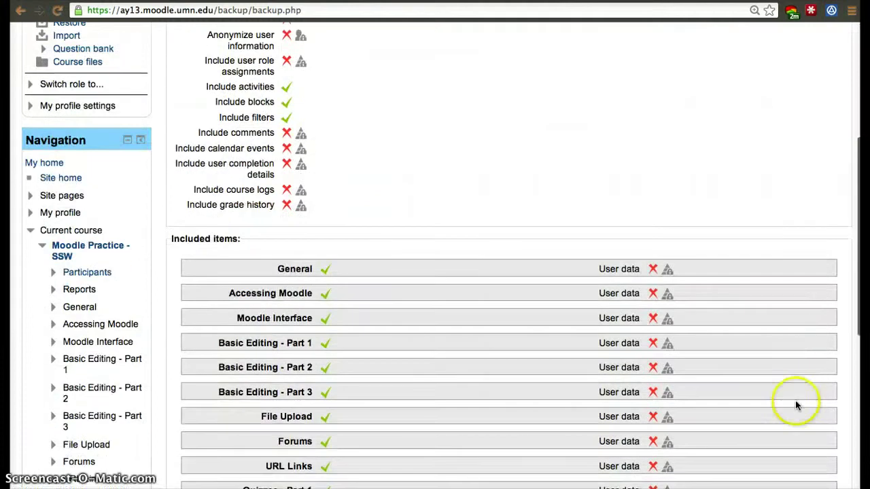
{"action": "scroll", "coordinate": [798, 406], "scroll_direction": "down", "scroll_amount": 2}
{"action": "left_click", "coordinate": [794, 403]}
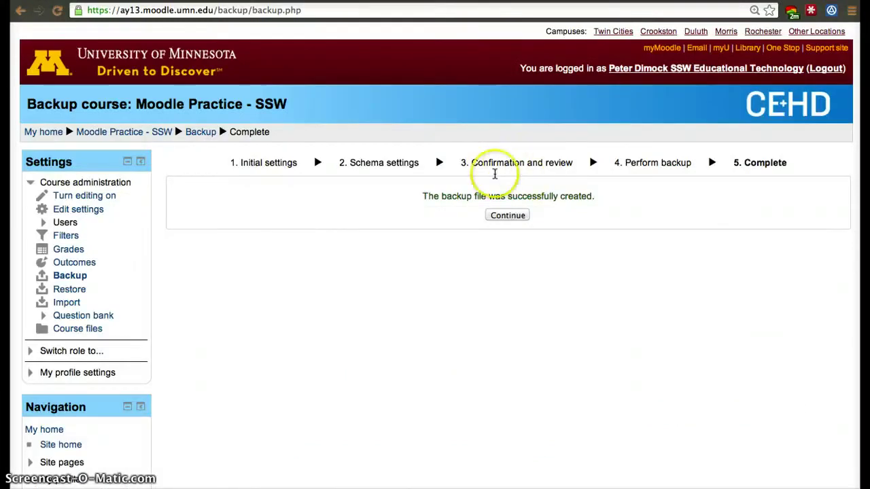
Continue to the Restore page and examine the new backup file in the user private backup area
{"action": "left_click", "coordinate": [507, 215]}
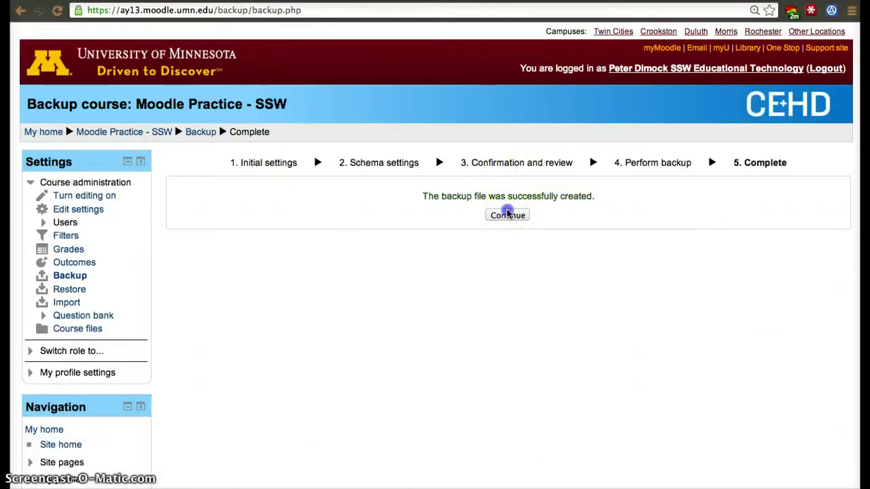
{"action": "scroll", "coordinate": [528, 223], "scroll_direction": "down", "scroll_amount": 3}
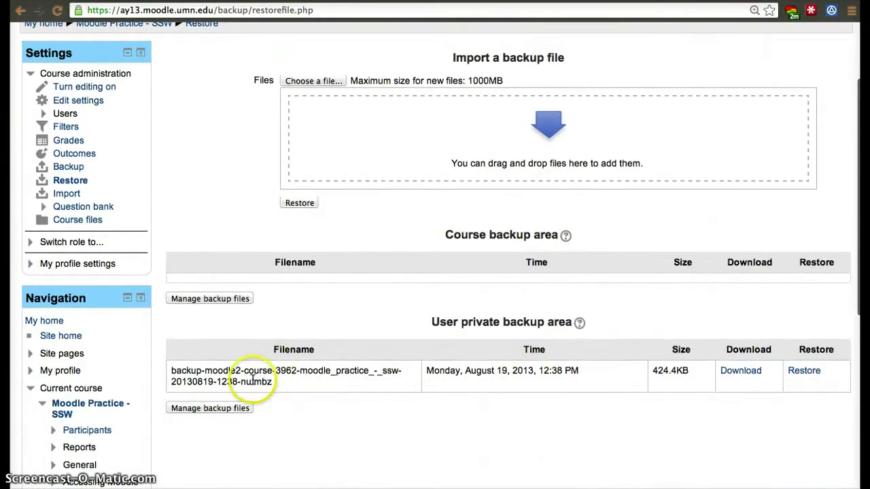
{"action": "scroll", "coordinate": [321, 385], "scroll_direction": "up", "scroll_amount": 1}
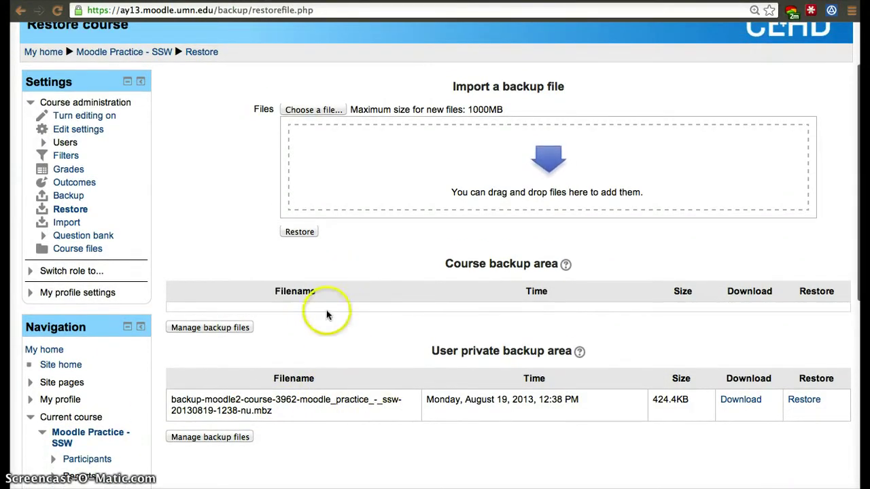
Start an import into the course and choose SSW Practicing With Moodle as the course to import data from
{"action": "left_click", "coordinate": [77, 225]}
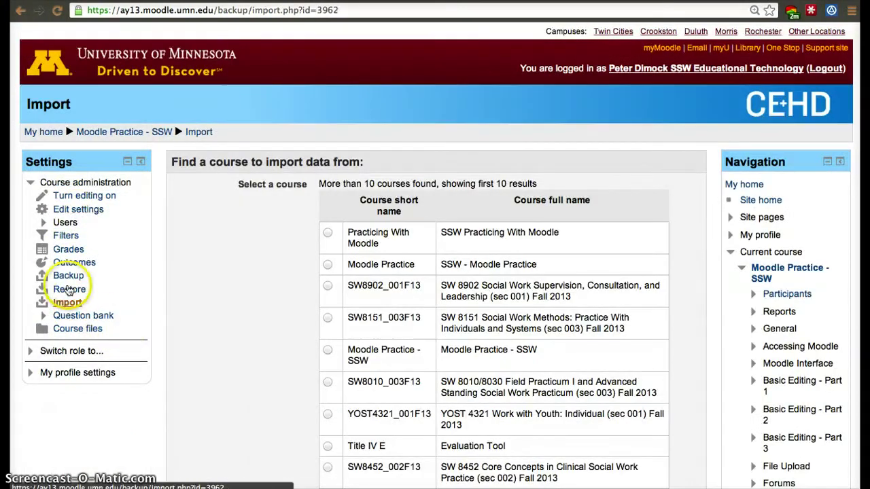
{"action": "scroll", "coordinate": [404, 359], "scroll_direction": "down", "scroll_amount": 6}
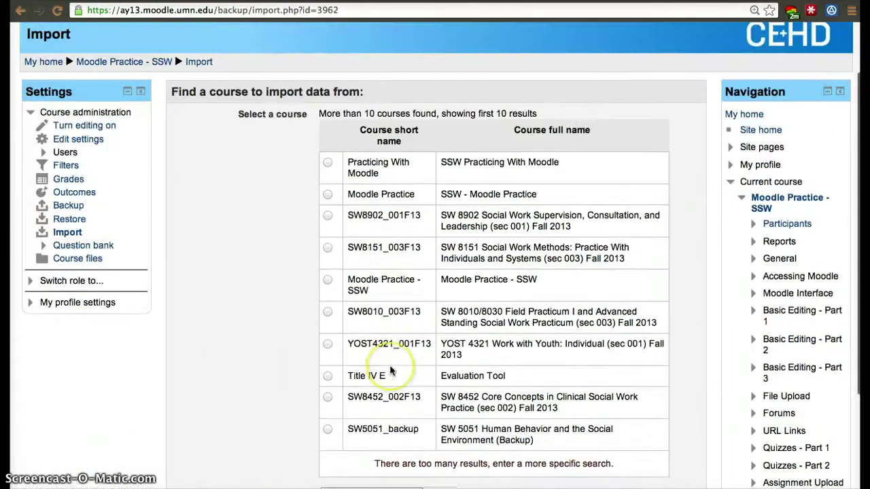
{"action": "scroll", "coordinate": [391, 371], "scroll_direction": "up", "scroll_amount": 3}
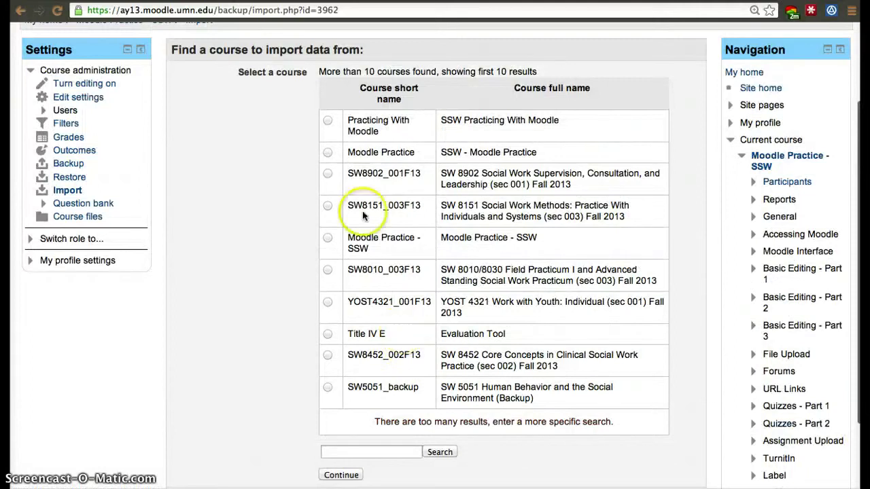
{"action": "left_click", "coordinate": [327, 121]}
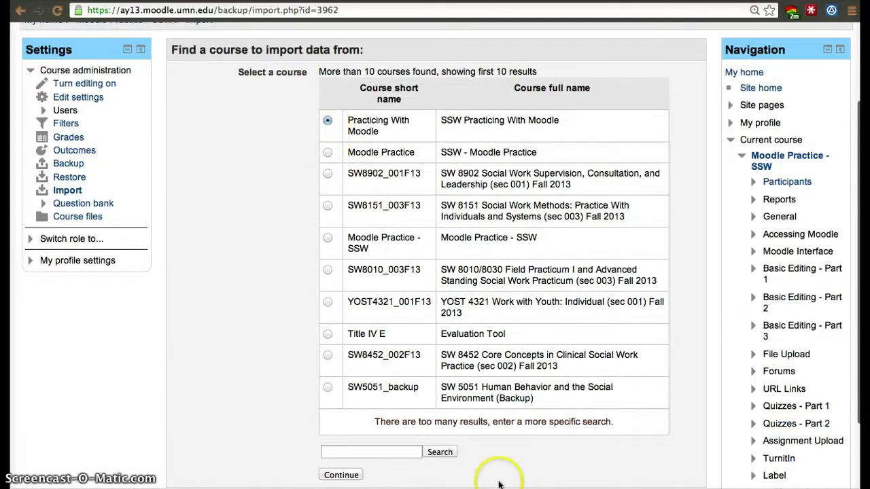
{"action": "left_click", "coordinate": [439, 452]}
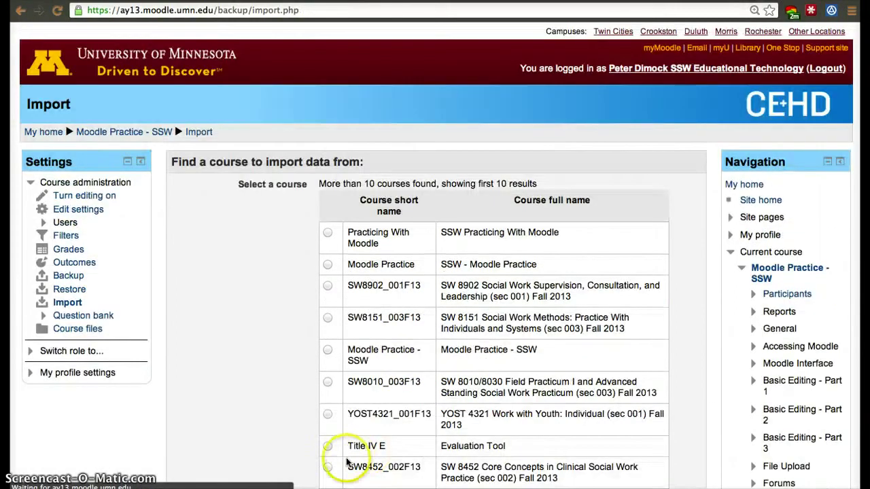
{"action": "left_click", "coordinate": [325, 234]}
{"action": "scroll", "coordinate": [387, 289], "scroll_direction": "down", "scroll_amount": 5}
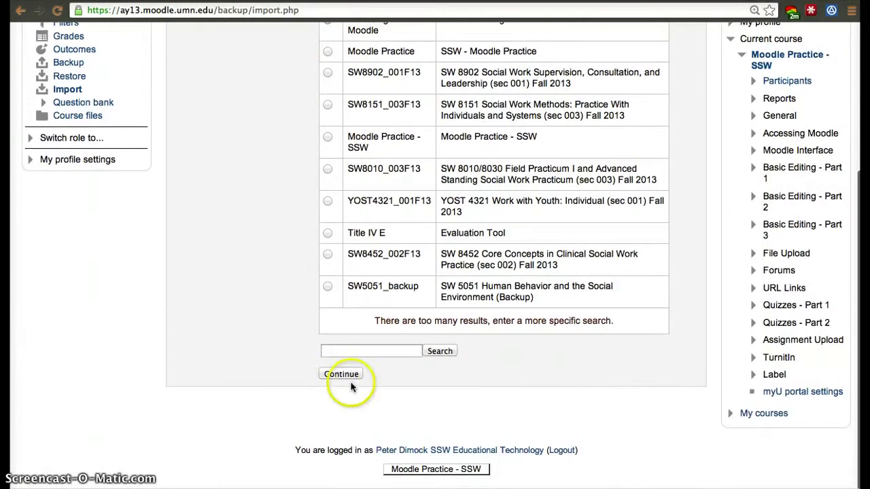
{"action": "left_click", "coordinate": [339, 374]}
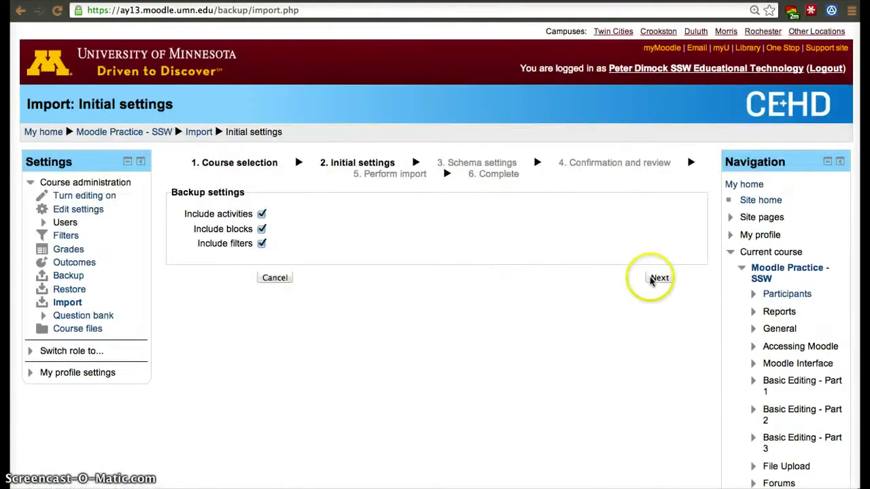
Keep activities, blocks and filters included in the import and review the sections and items in the schema settings
{"action": "left_click", "coordinate": [654, 278]}
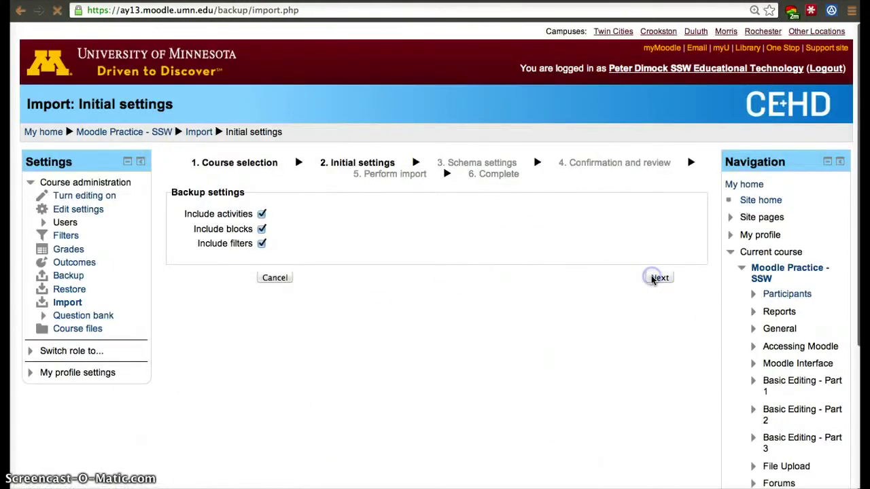
{"action": "scroll", "coordinate": [651, 279], "scroll_direction": "down", "scroll_amount": 5}
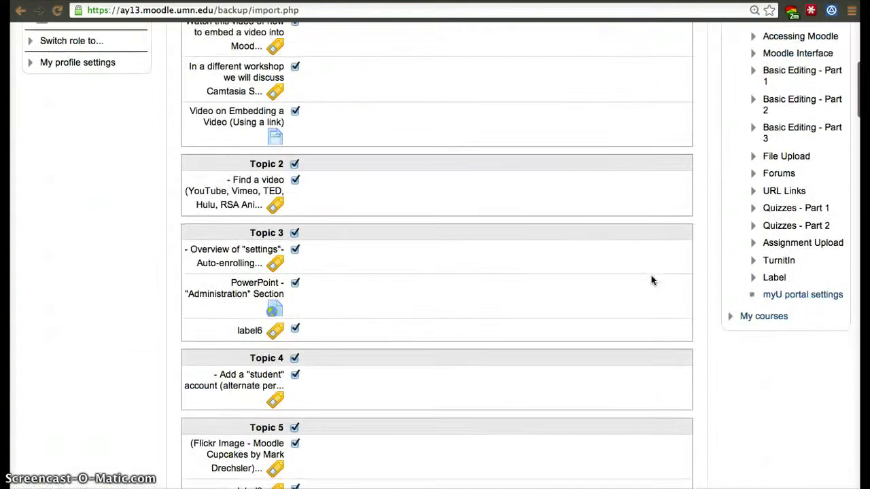
{"action": "scroll", "coordinate": [651, 279], "scroll_direction": "down", "scroll_amount": 6}
{"action": "scroll", "coordinate": [652, 279], "scroll_direction": "up", "scroll_amount": 10}
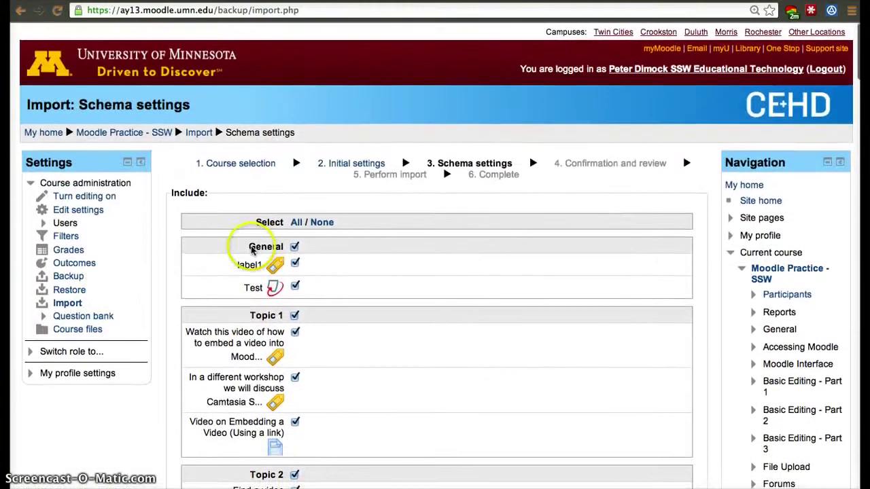
Return to the Restore page and examine the download option for the backup file in the user private backup area
{"action": "left_click", "coordinate": [68, 290]}
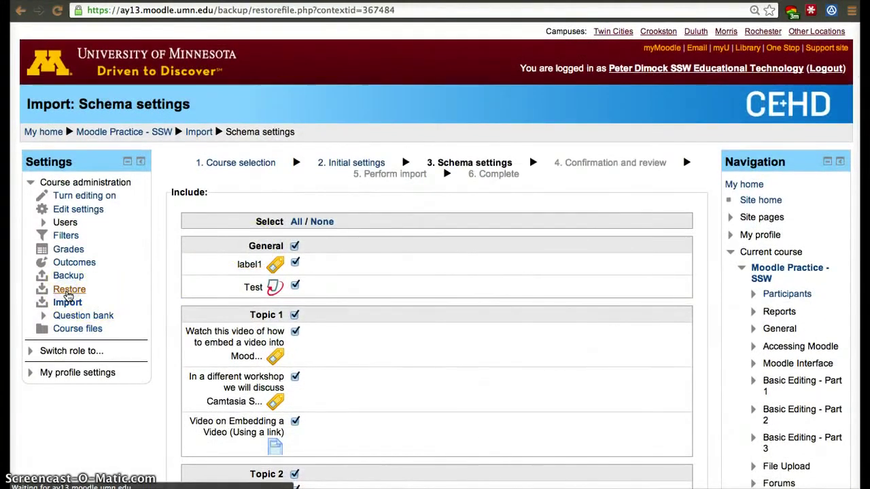
{"action": "scroll", "coordinate": [310, 433], "scroll_direction": "down", "scroll_amount": 1}
{"action": "scroll", "coordinate": [310, 434], "scroll_direction": "down", "scroll_amount": 5}
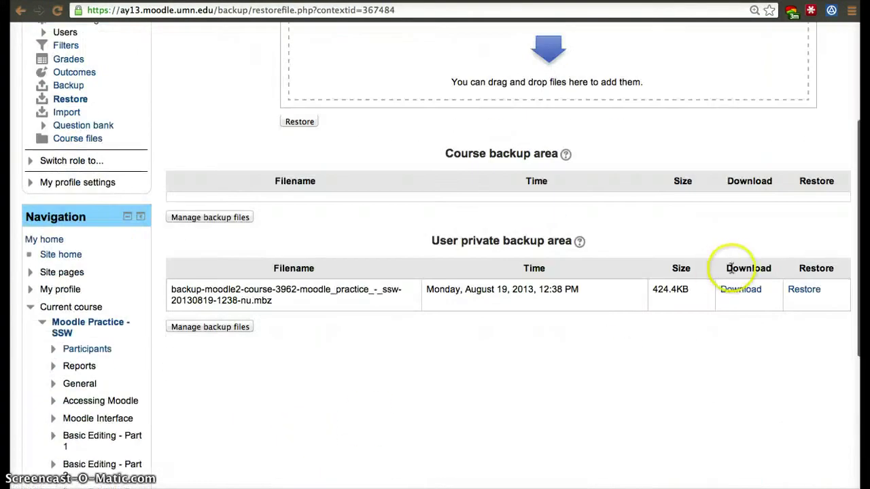
{"action": "left_click", "coordinate": [739, 292]}
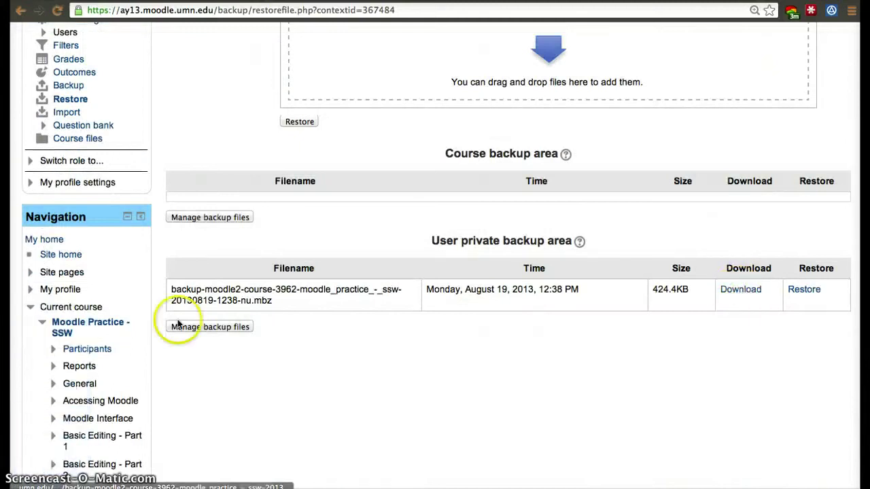
Review the question bank, show only the questions in the Ch1 category, and view the Course files page
{"action": "scroll", "coordinate": [111, 179], "scroll_direction": "up", "scroll_amount": 3}
{"action": "left_click", "coordinate": [82, 242]}
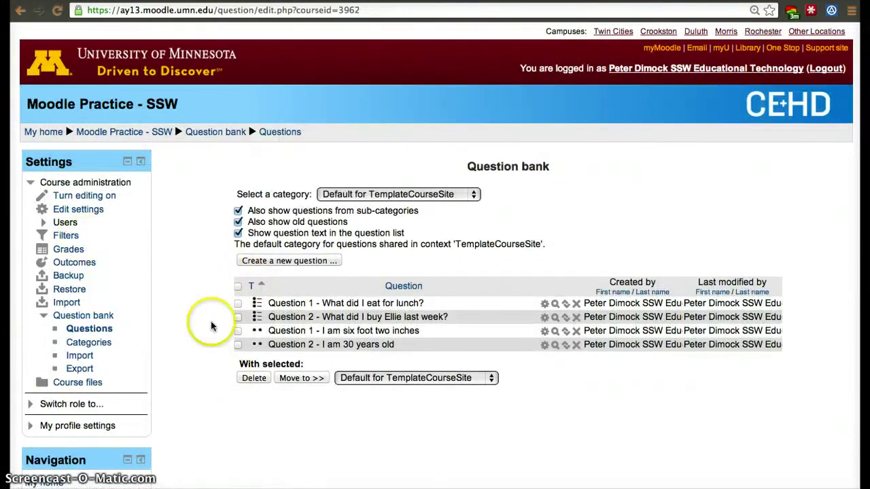
{"action": "scroll", "coordinate": [227, 401], "scroll_direction": "down", "scroll_amount": 4}
{"action": "scroll", "coordinate": [224, 401], "scroll_direction": "up", "scroll_amount": 4}
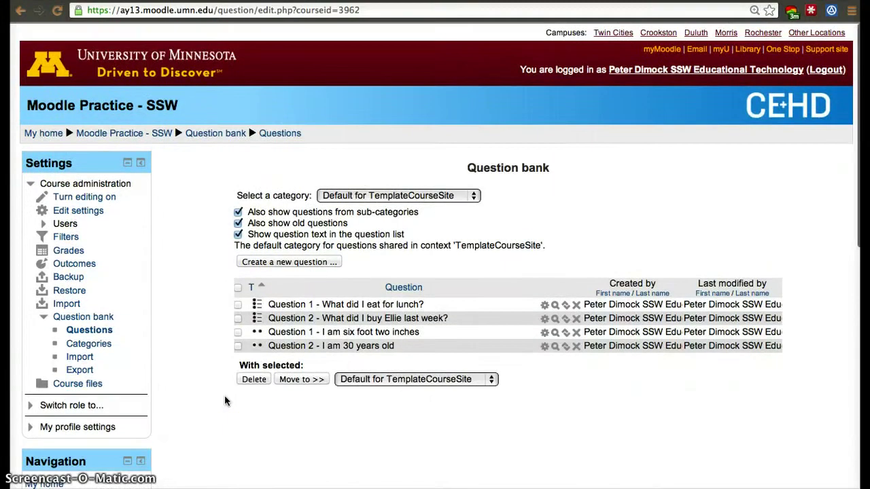
{"action": "left_click", "coordinate": [344, 198]}
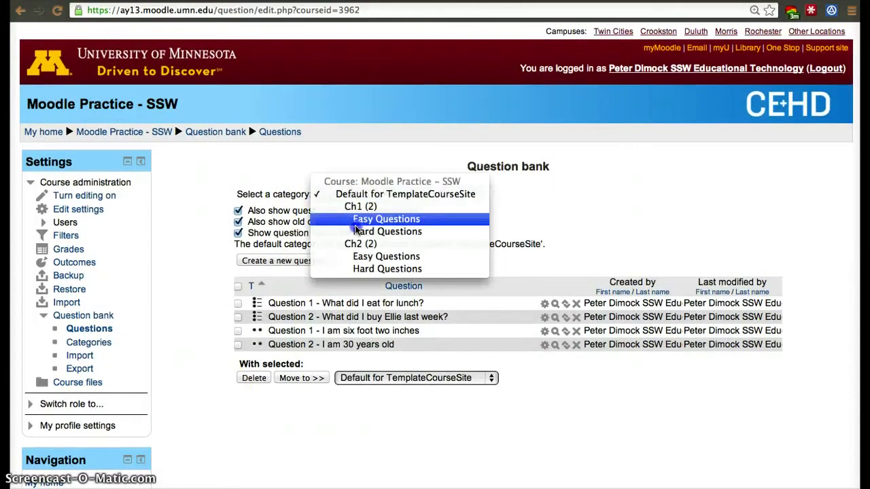
{"action": "left_click", "coordinate": [350, 206]}
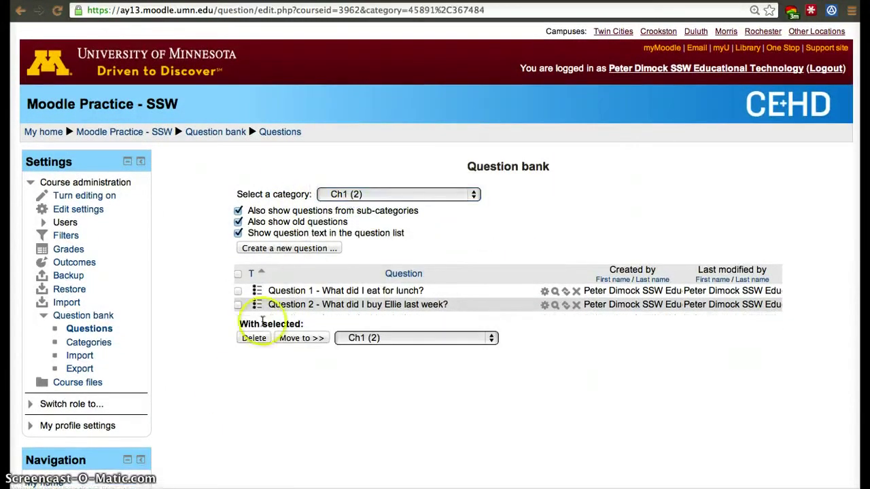
{"action": "left_click", "coordinate": [81, 383]}
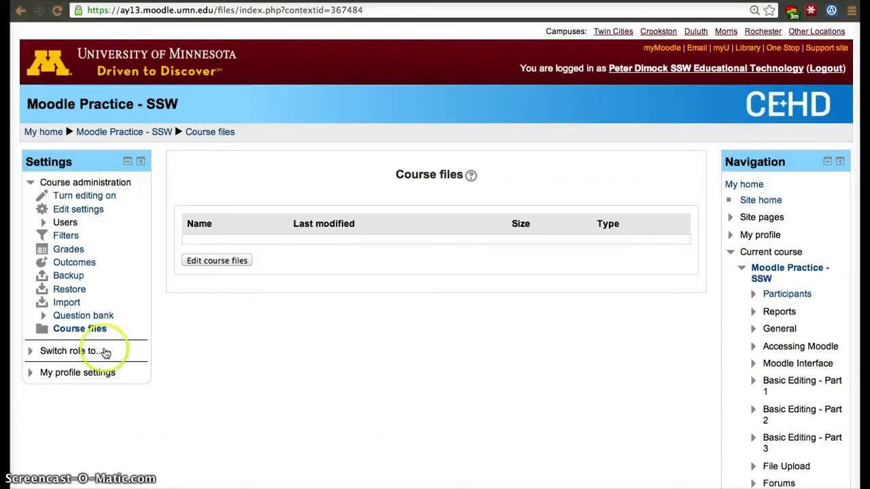
Switch to the Student role to preview the course page as students see it, and return to the normal role
{"action": "left_click", "coordinate": [53, 351]}
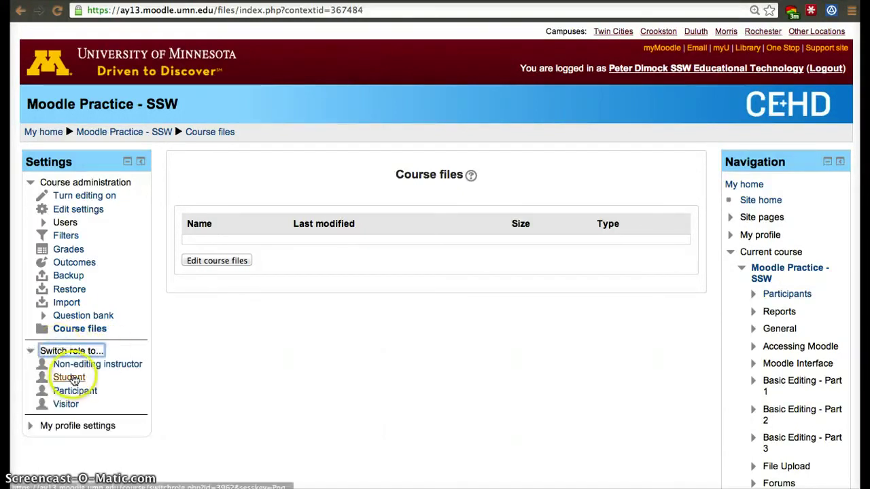
{"action": "left_click", "coordinate": [70, 378]}
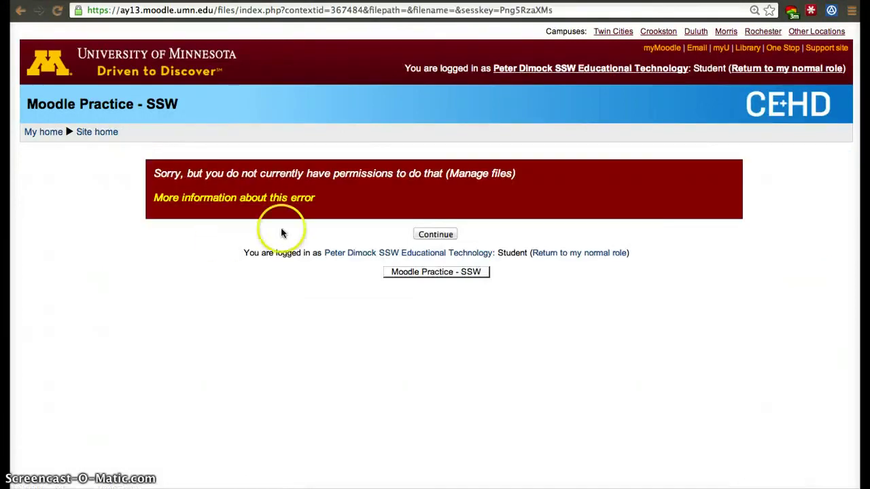
{"action": "left_click", "coordinate": [435, 235]}
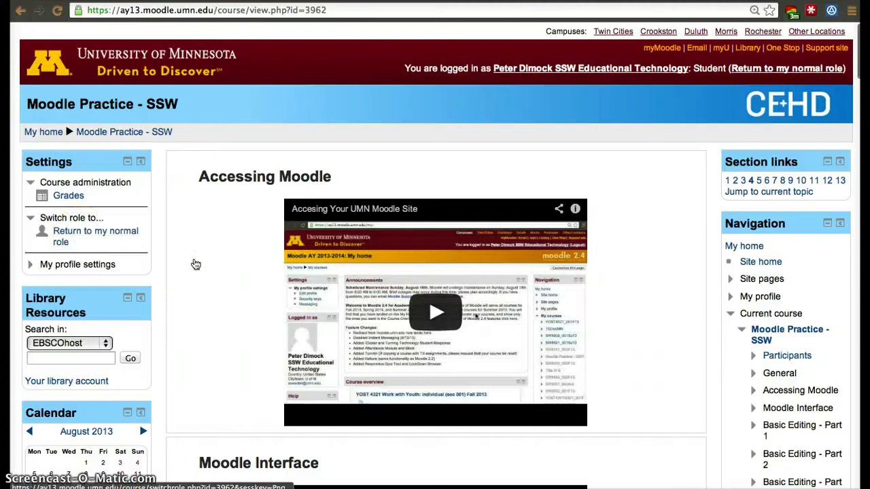
{"action": "scroll", "coordinate": [195, 263], "scroll_direction": "down", "scroll_amount": 5}
{"action": "scroll", "coordinate": [179, 241], "scroll_direction": "up", "scroll_amount": 5}
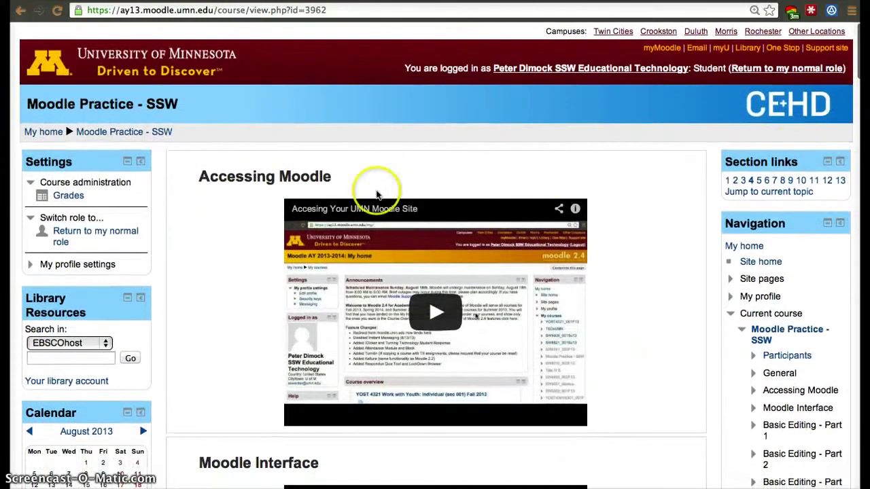
{"action": "left_click", "coordinate": [123, 233]}
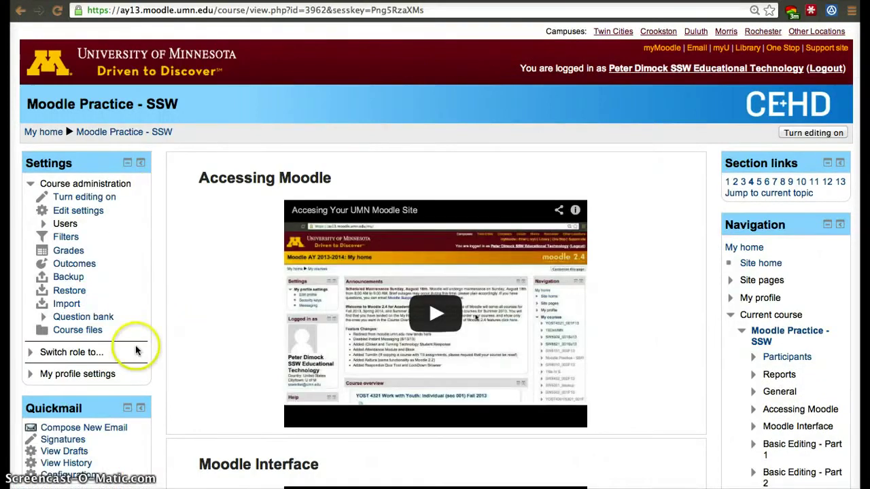
Open the user profile for editing and review its general, user picture, interests and optional fields
{"action": "left_click", "coordinate": [30, 374]}
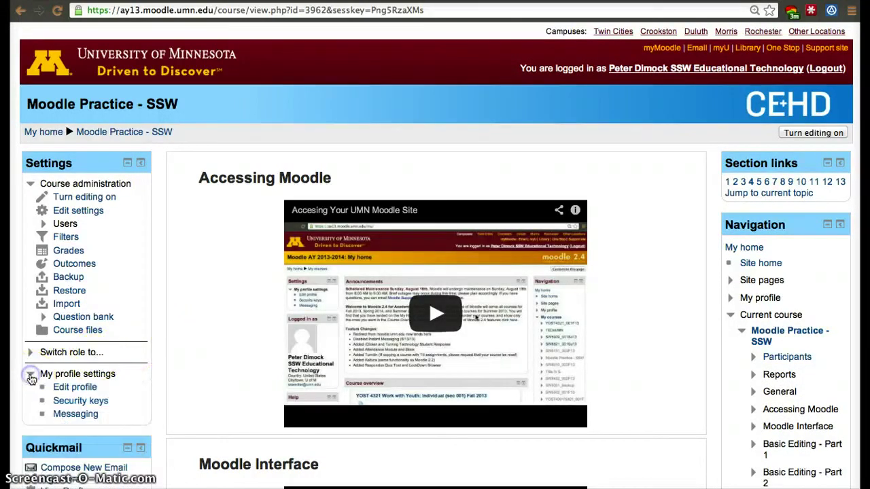
{"action": "left_click", "coordinate": [64, 387]}
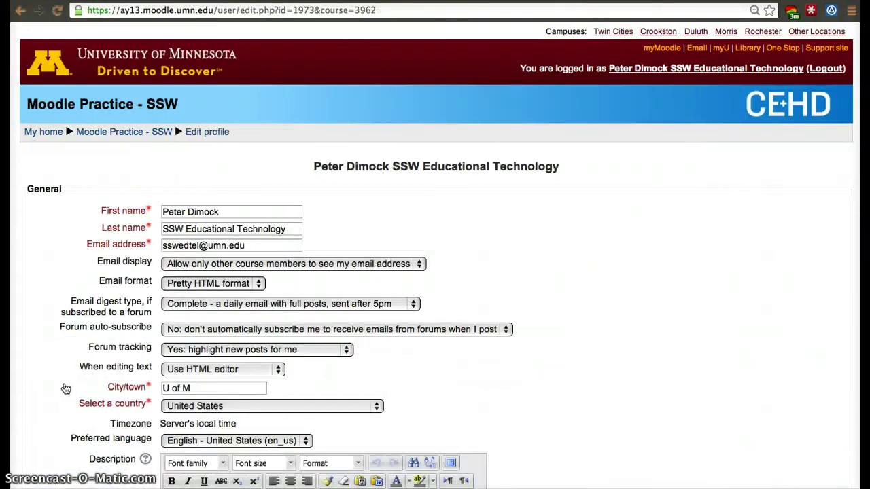
{"action": "scroll", "coordinate": [66, 389], "scroll_direction": "down", "scroll_amount": 3}
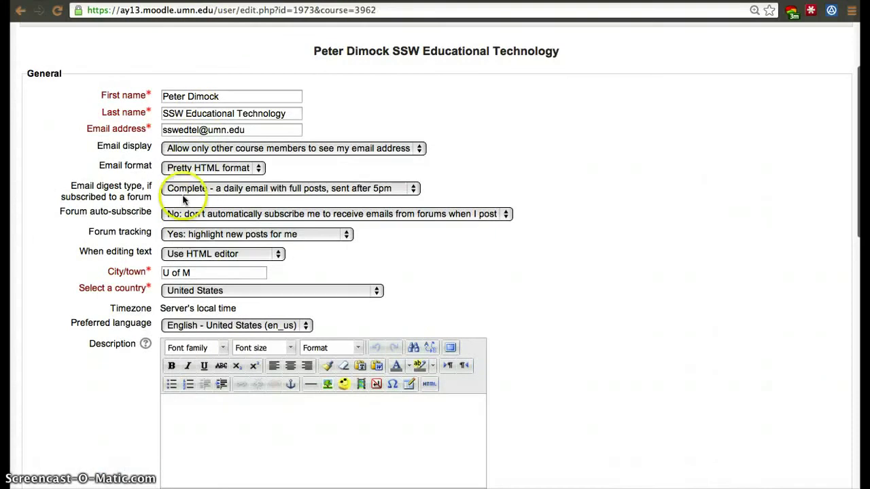
{"action": "scroll", "coordinate": [233, 327], "scroll_direction": "down", "scroll_amount": 6}
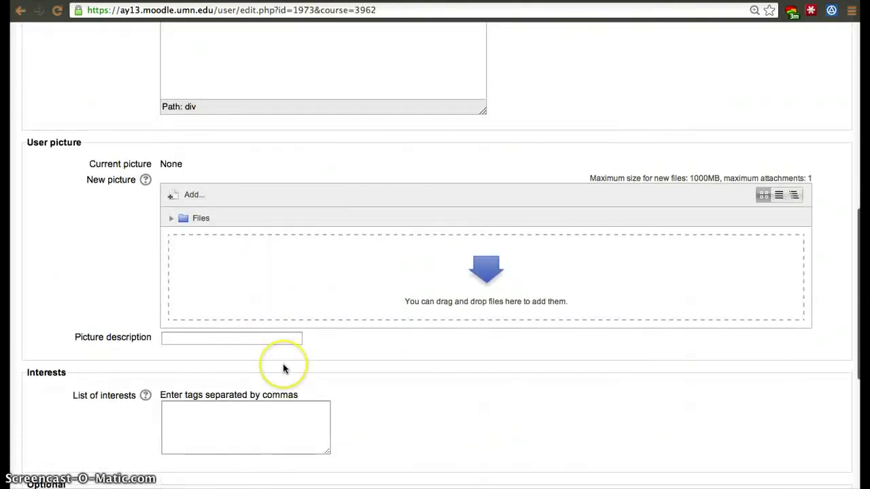
{"action": "scroll", "coordinate": [284, 369], "scroll_direction": "down", "scroll_amount": 5}
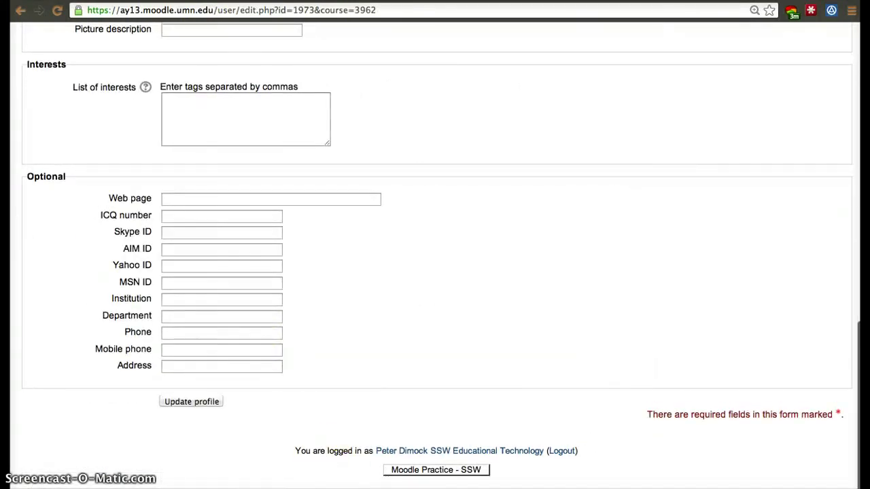